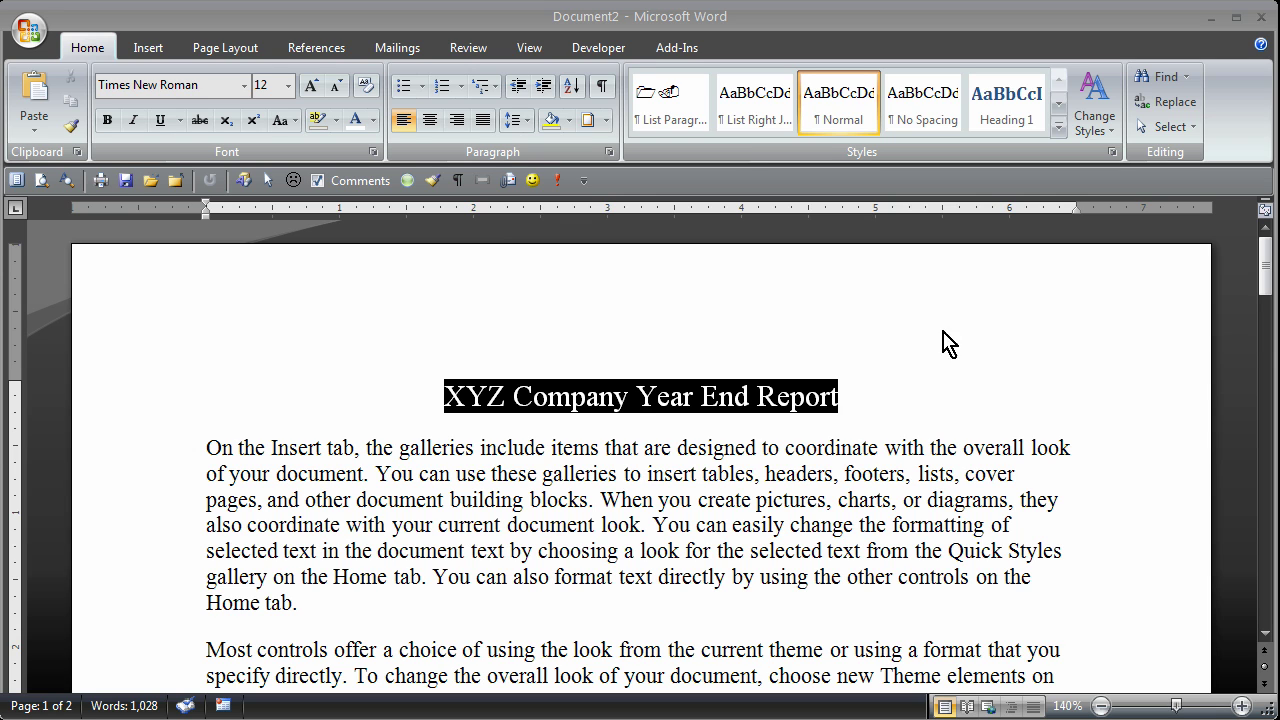
Step: Insert the built-in Blank (Three Columns) header into the document
left_click(209, 447)
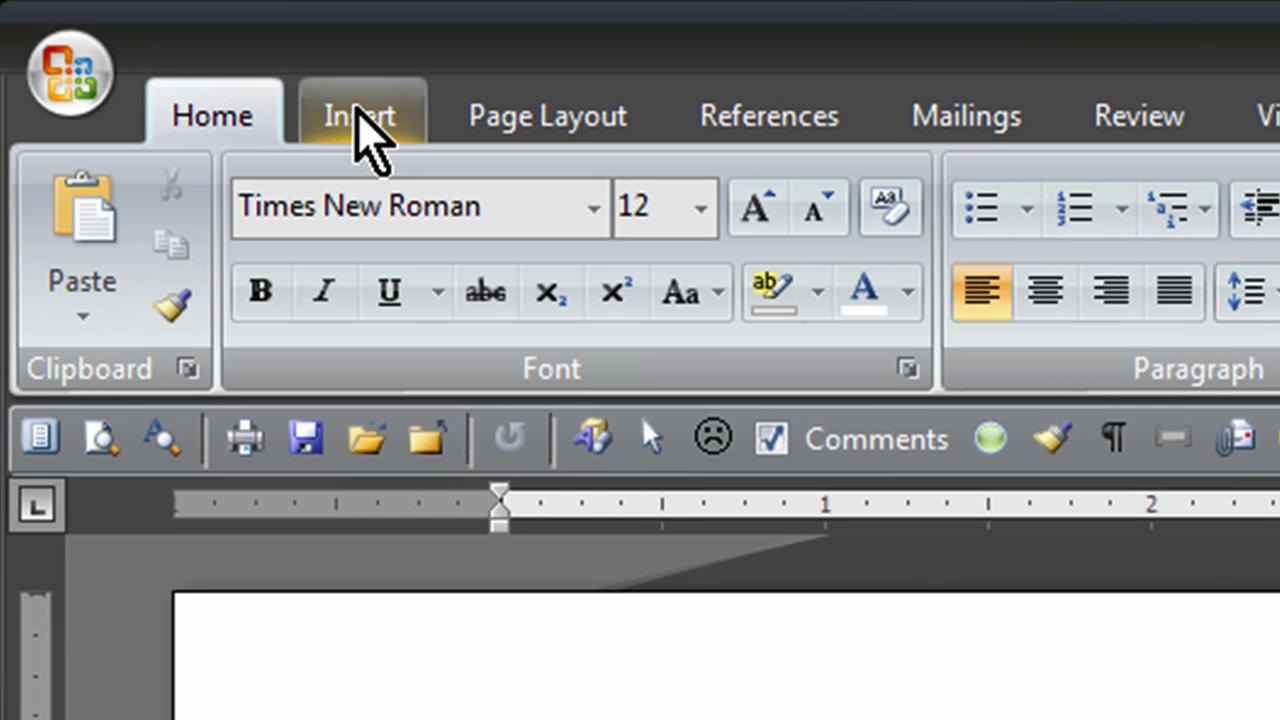
left_click(357, 112)
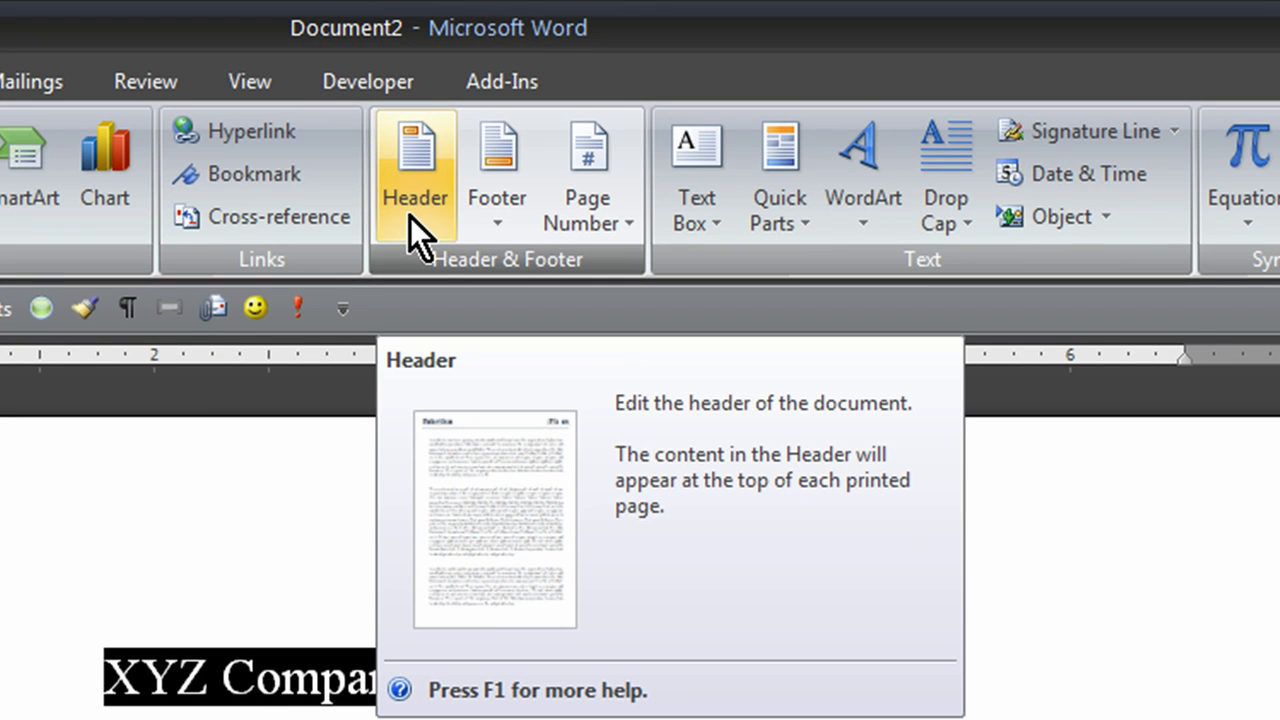
left_click(410, 216)
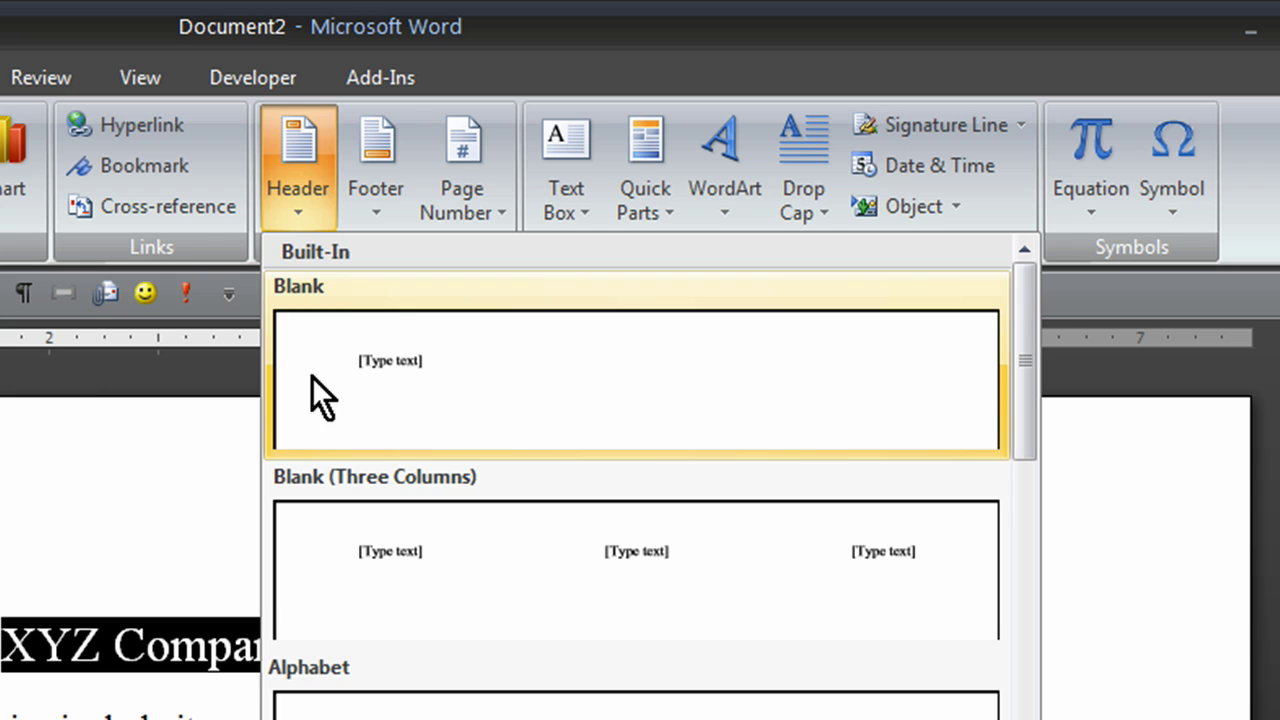
left_click(495, 550)
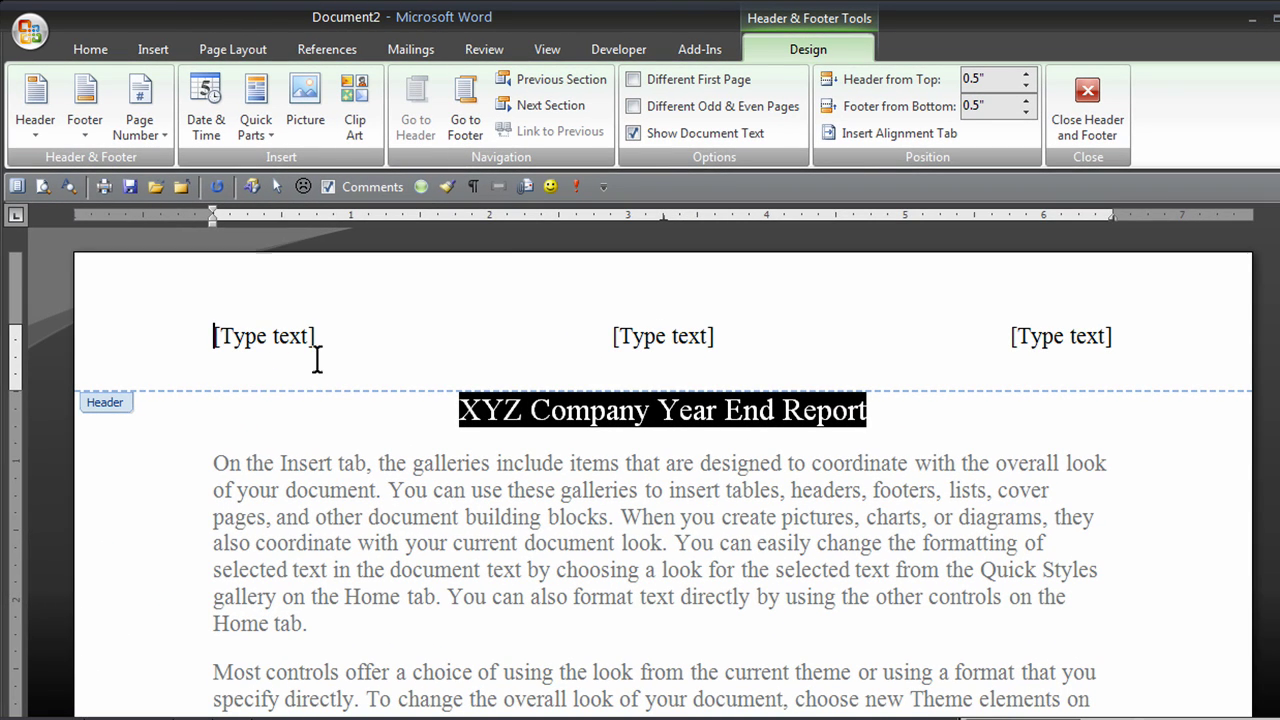
Step: Replace the header's left placeholder with the text "XYZ Company Report"
left_click(269, 340)
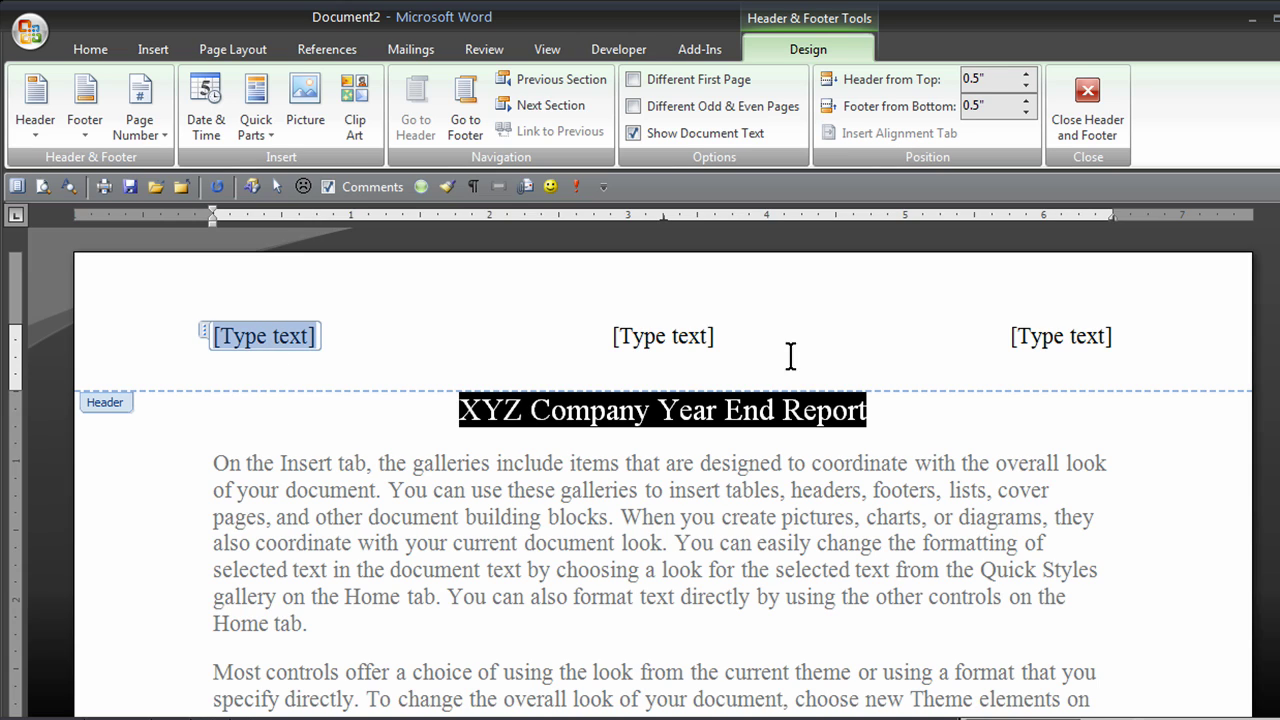
left_click(649, 338)
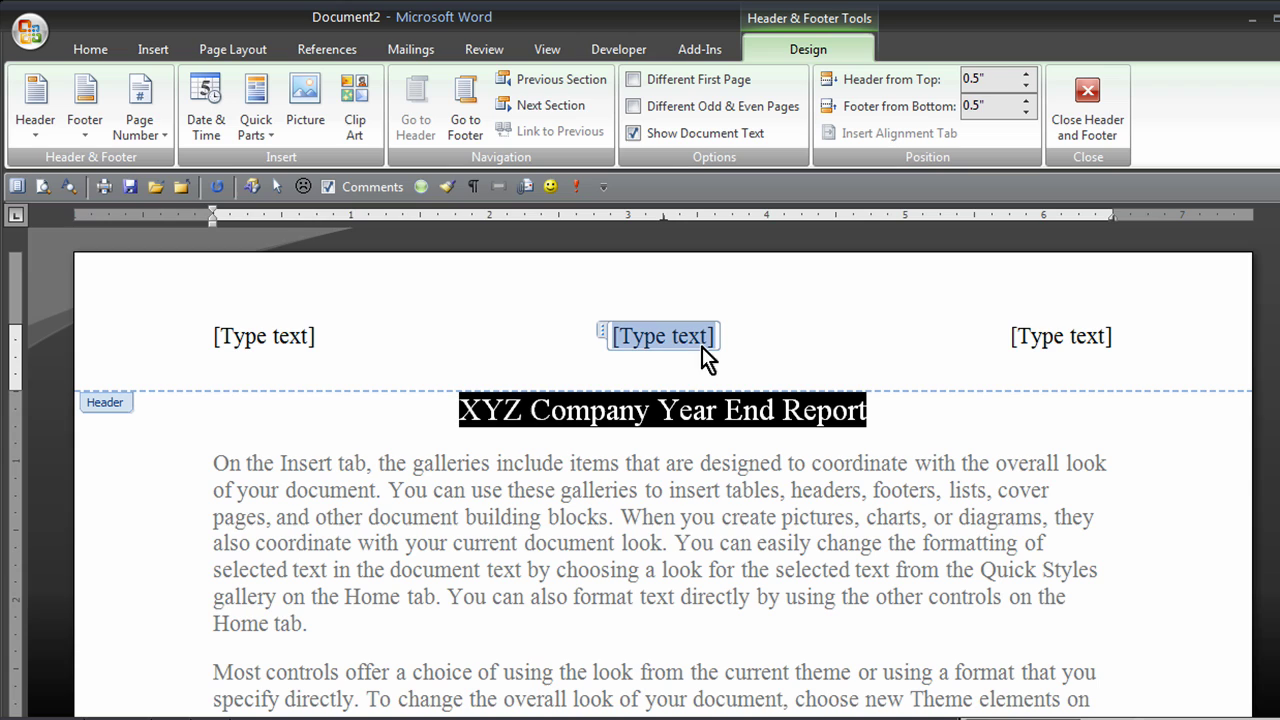
left_click(1051, 340)
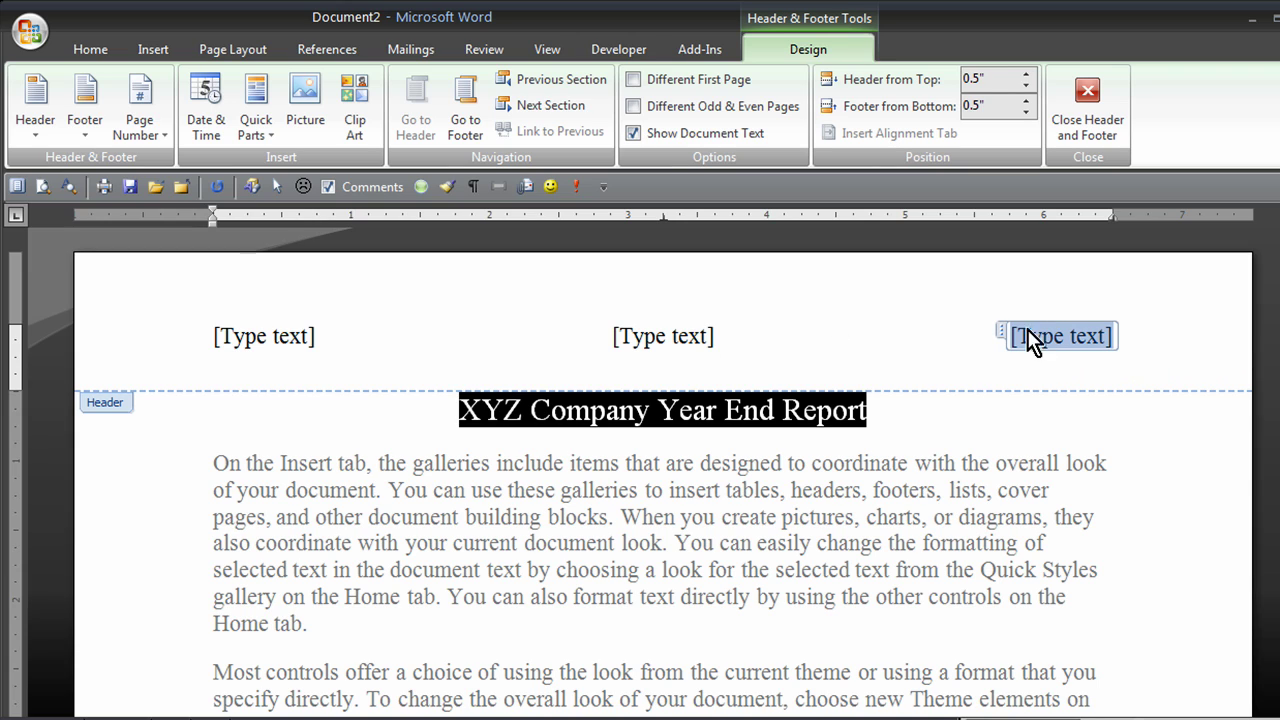
left_click(254, 341)
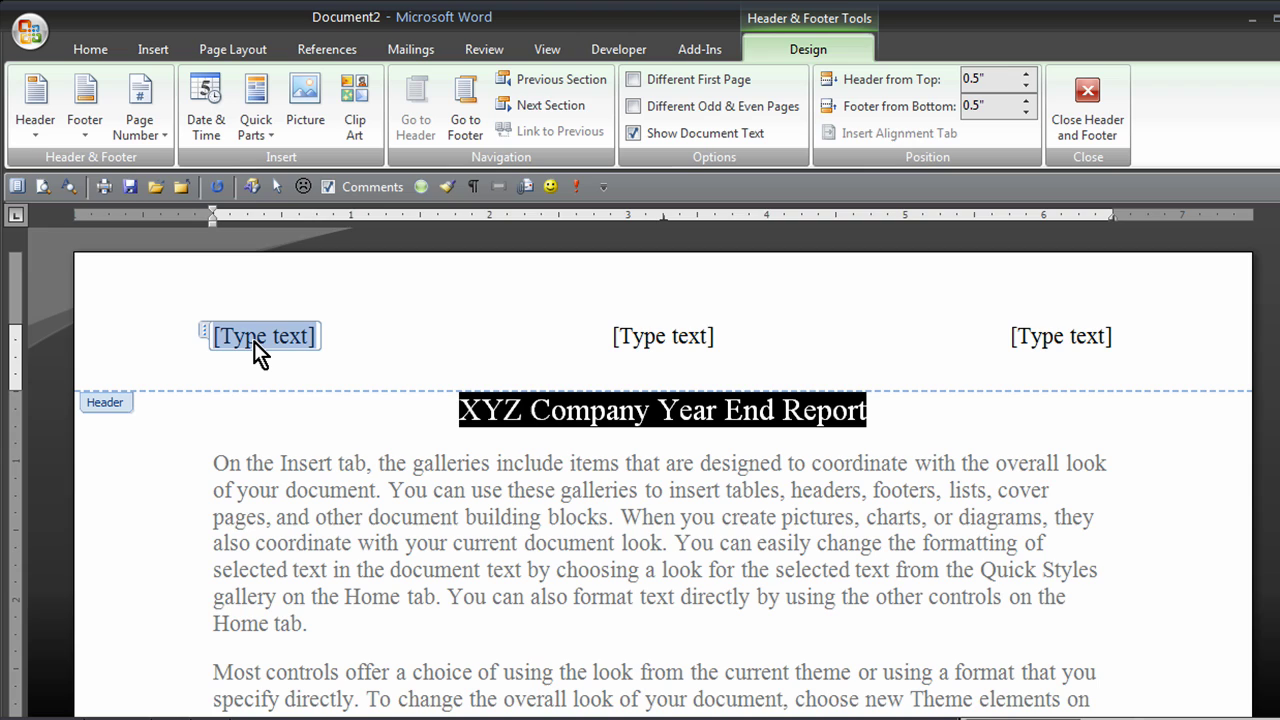
type("XY")
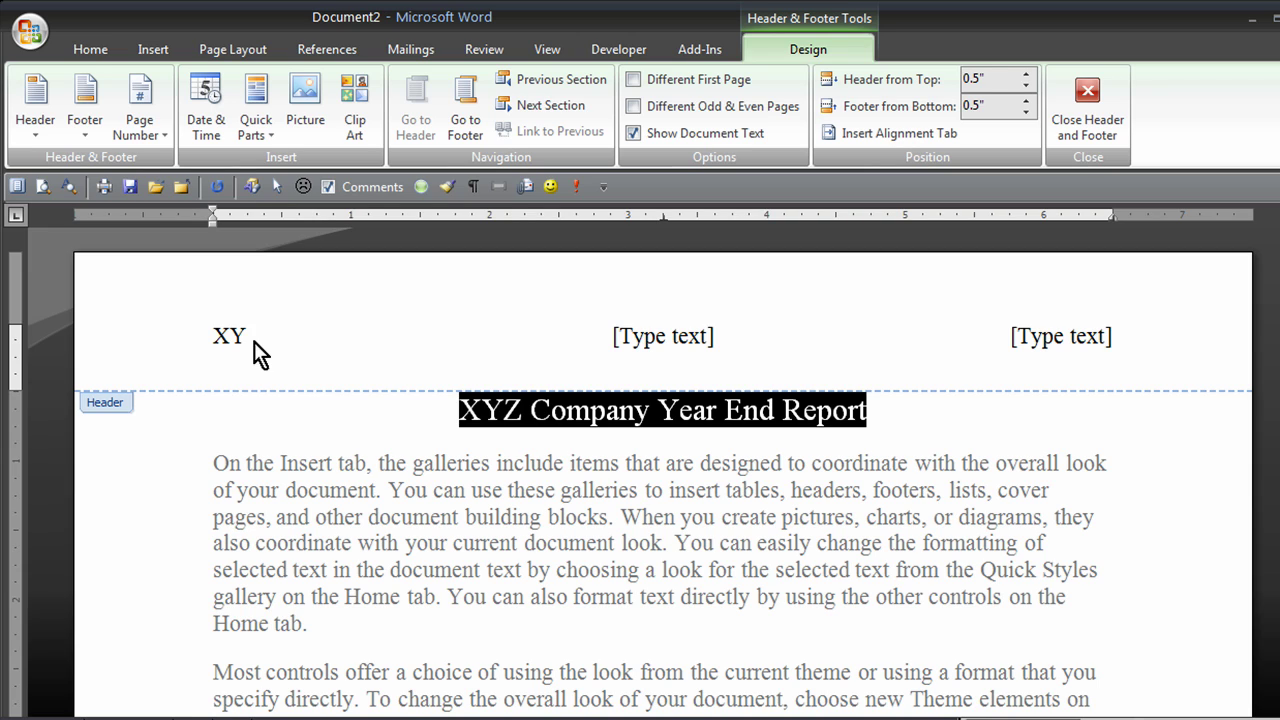
type("Z Company Report")
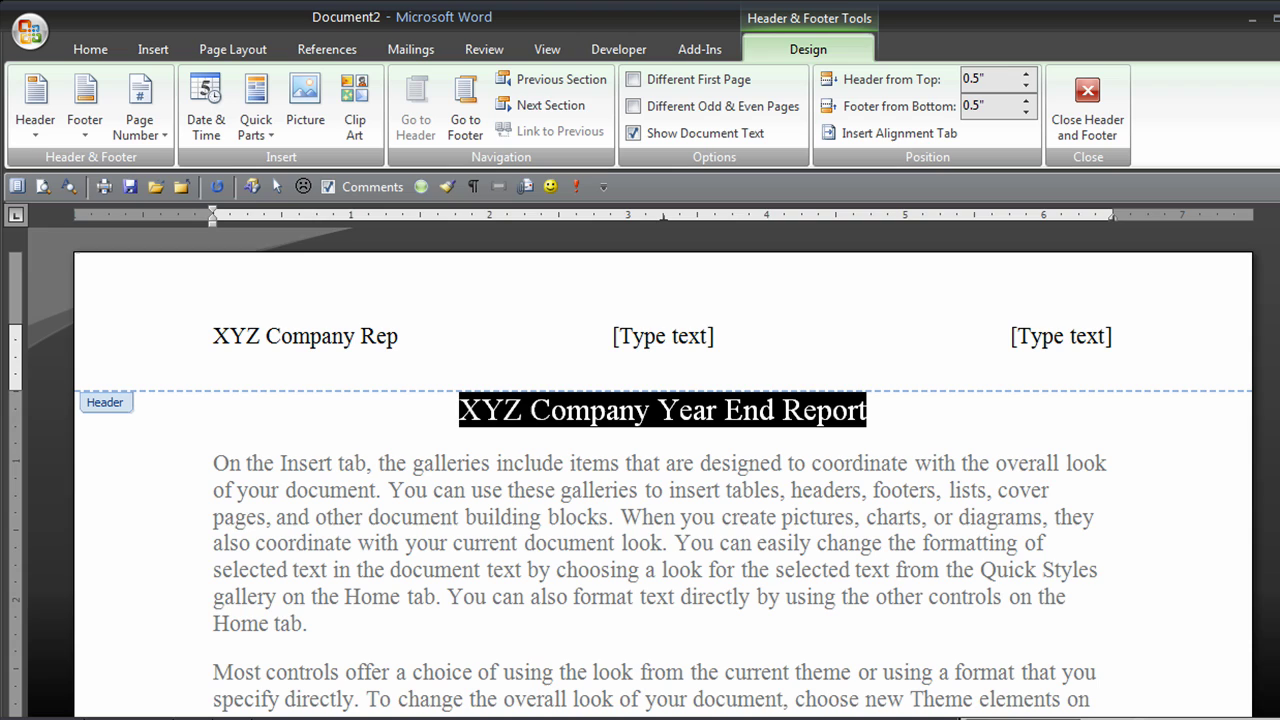
Step: Replace the header's centre placeholder with a Plain Number page number at the current position
left_click(631, 340)
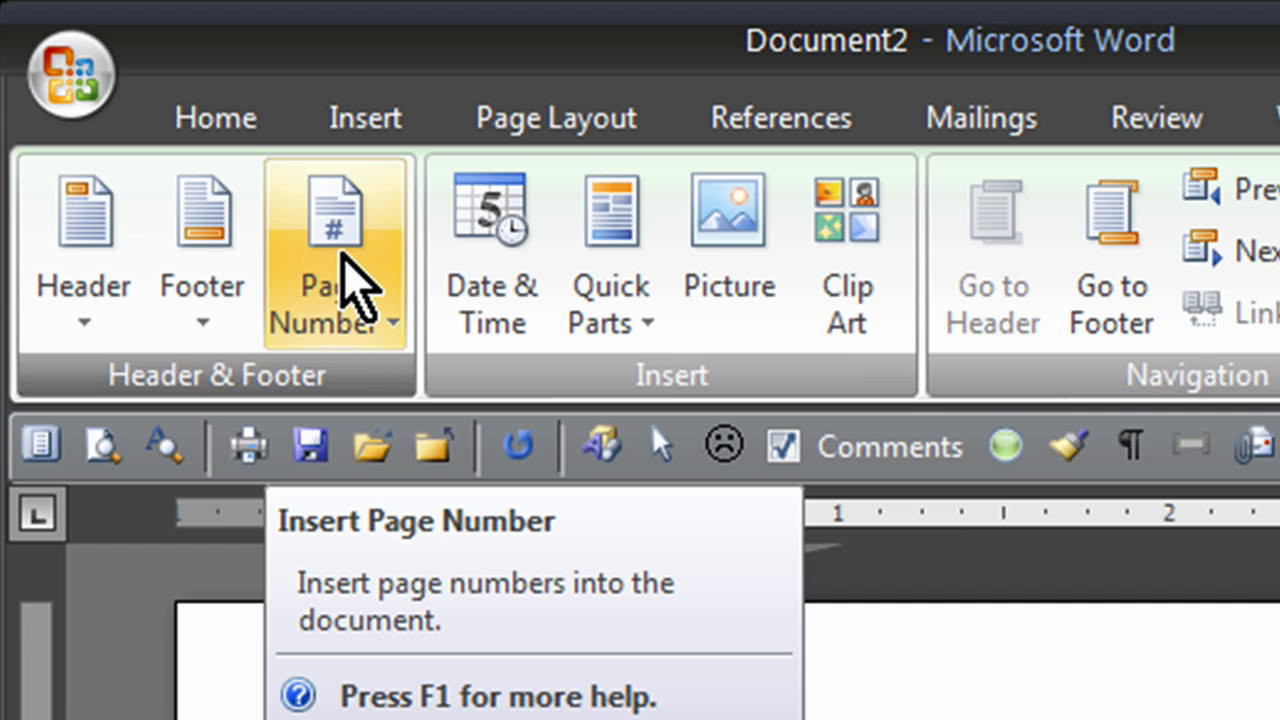
left_click(337, 268)
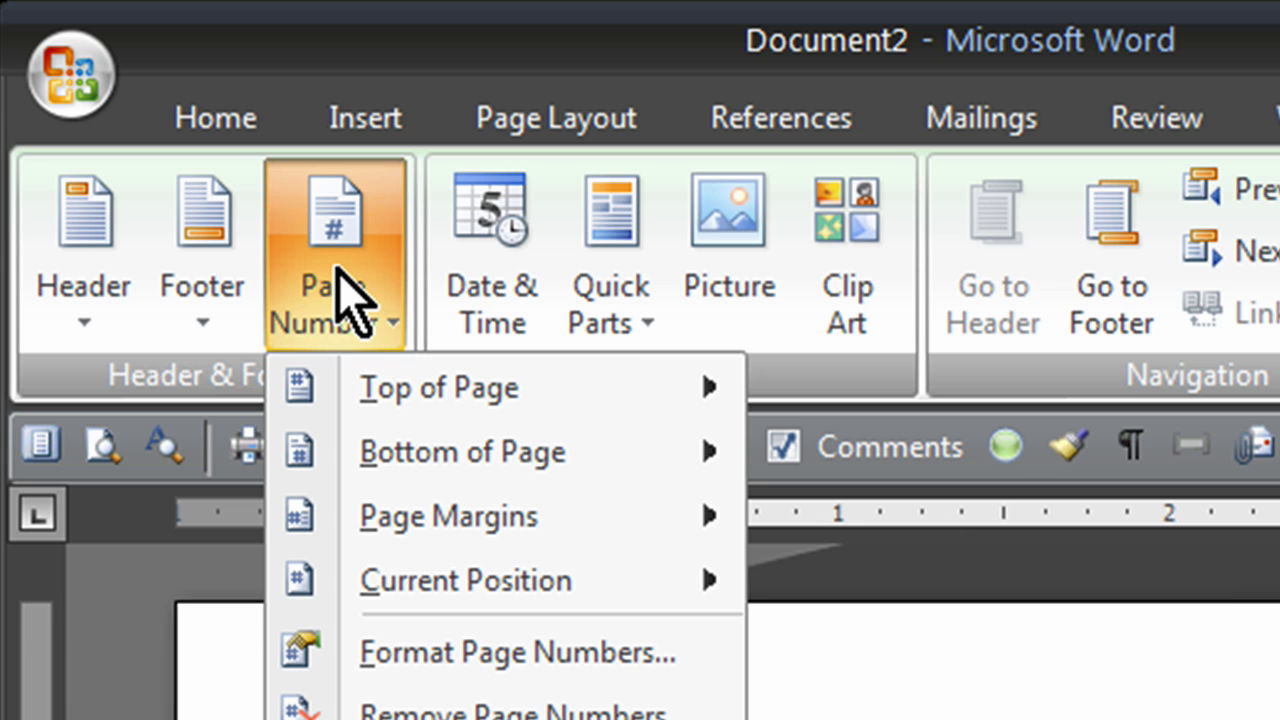
mouse_move(543, 580)
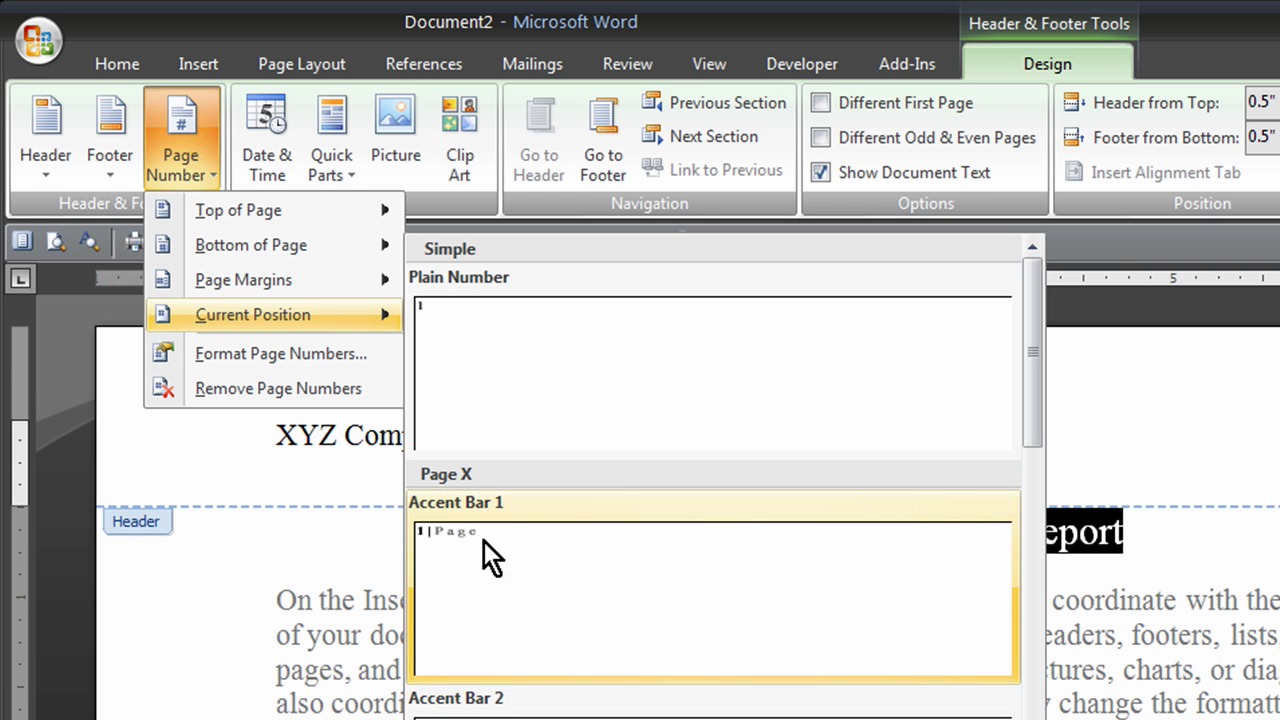
left_click(497, 360)
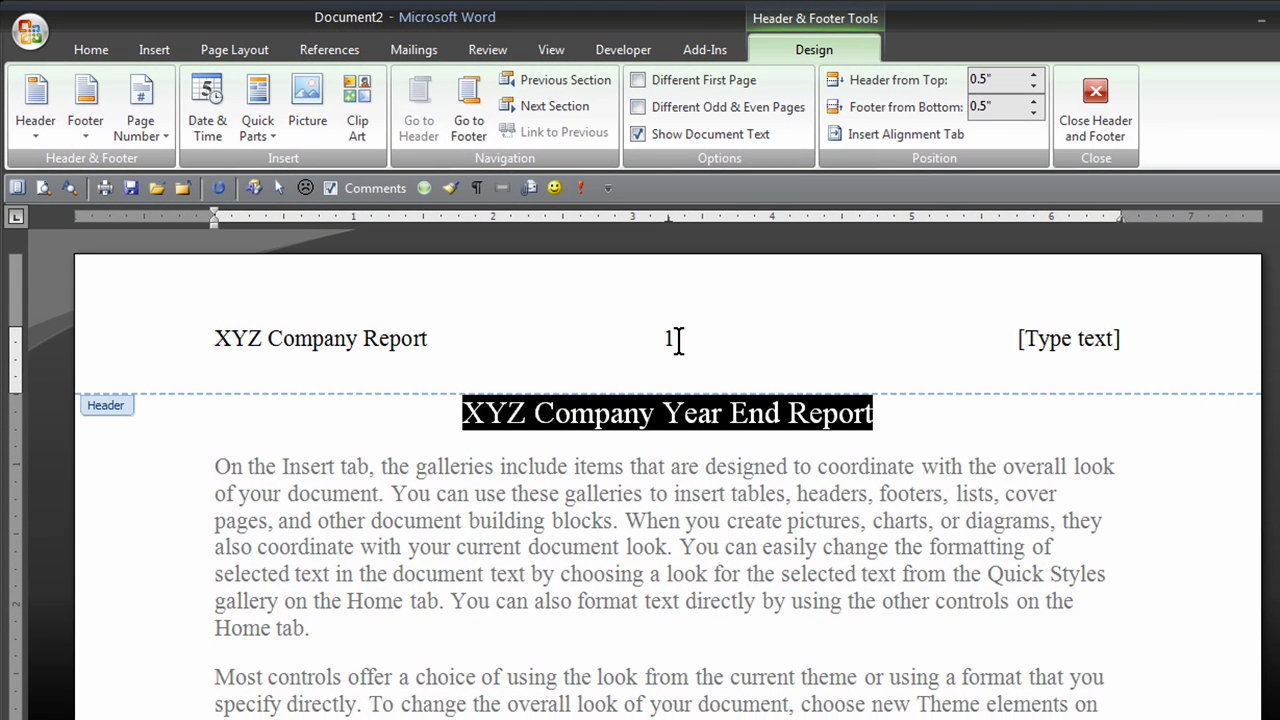
Step: Add the word "page" before the header's page number and "of" after it
left_click(668, 339)
type("page")
left_click(735, 343)
type("of")
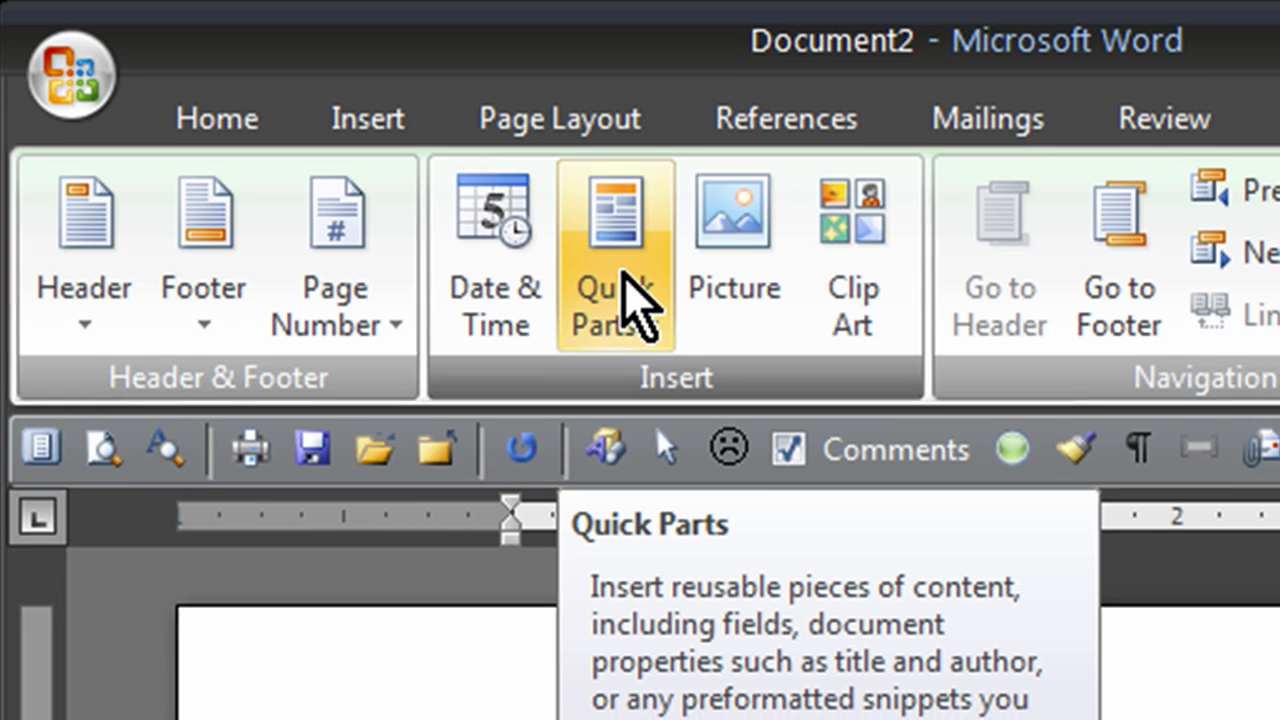
Step: Insert a NumPages field after "of" in the header's centre text
left_click(629, 273)
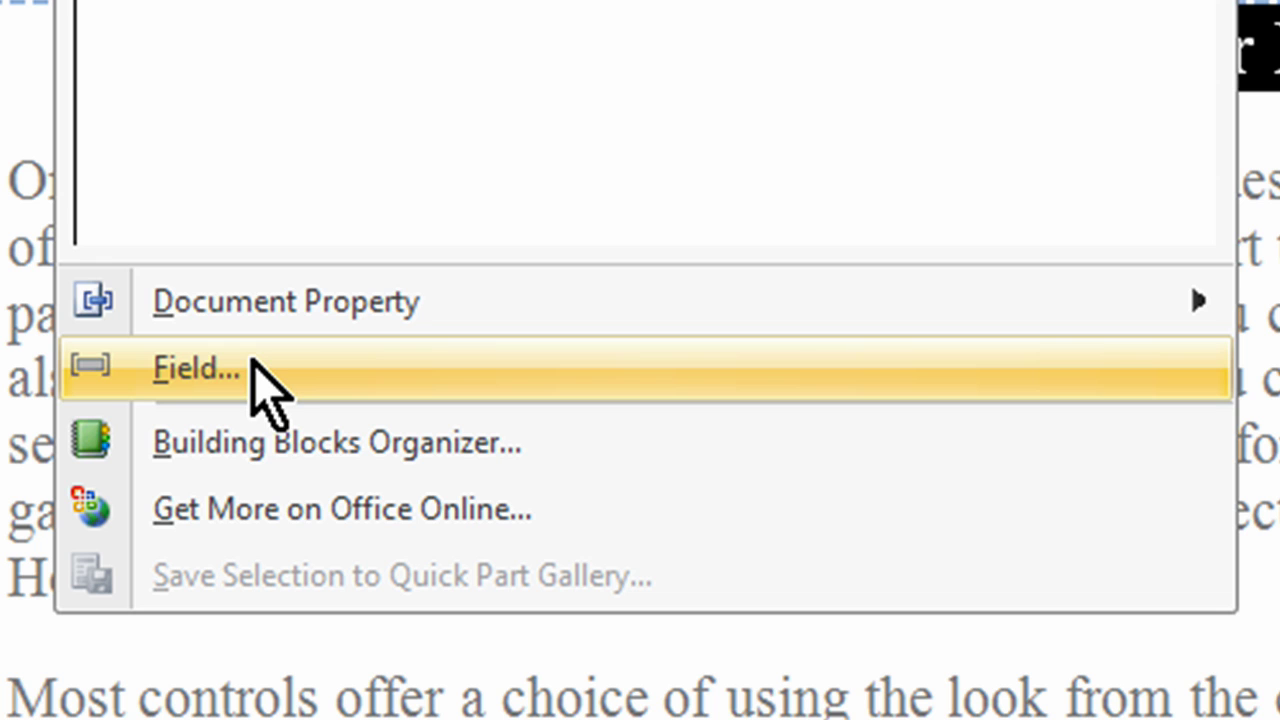
left_click(253, 368)
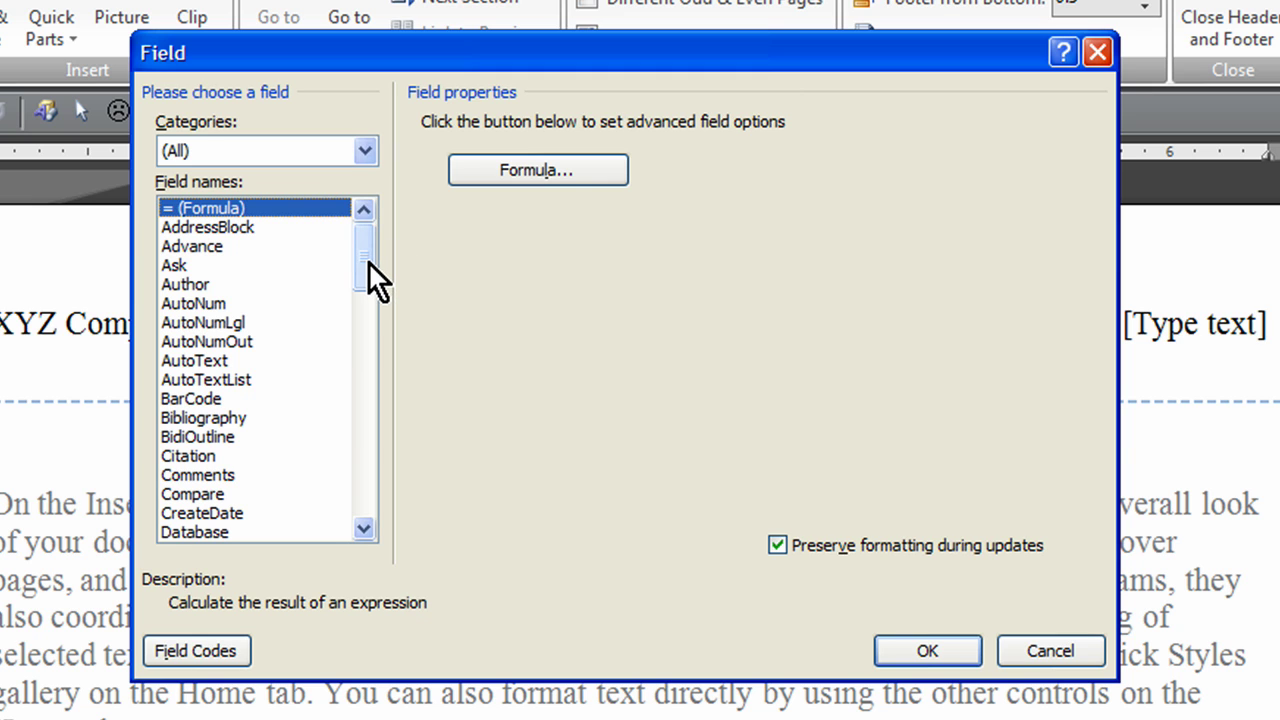
left_click_drag(367, 263, 348, 401)
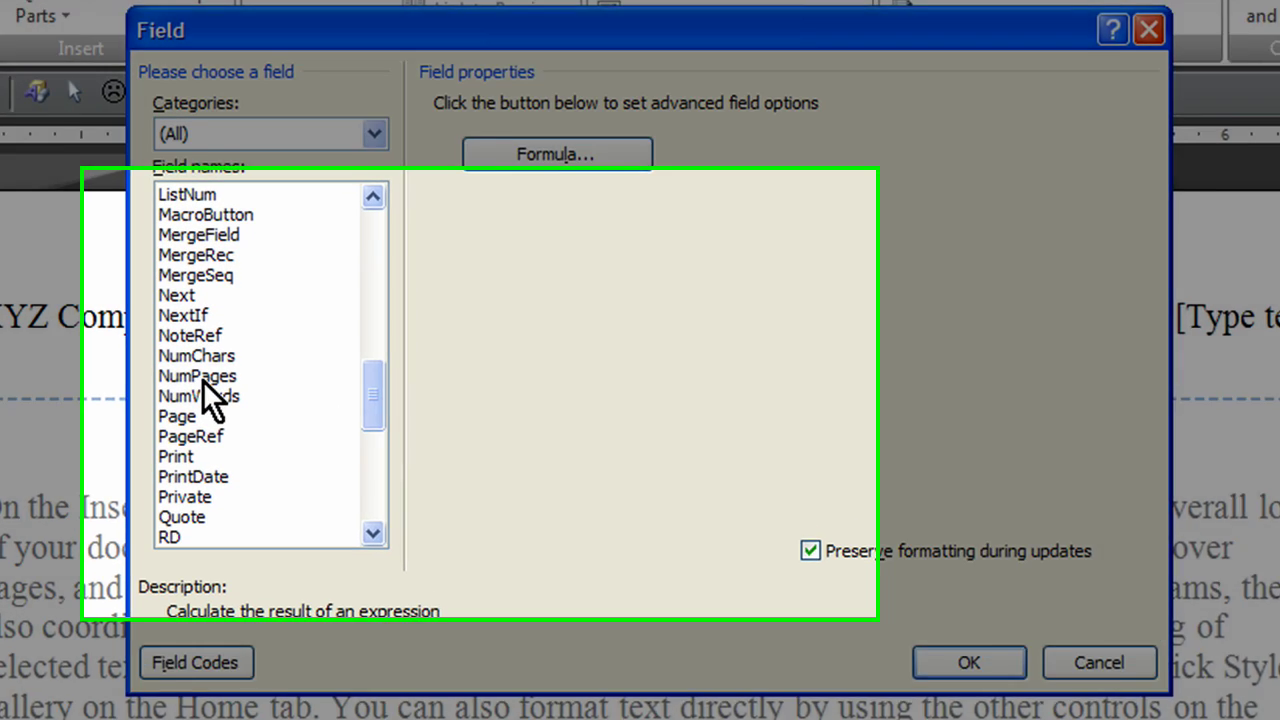
left_click(203, 377)
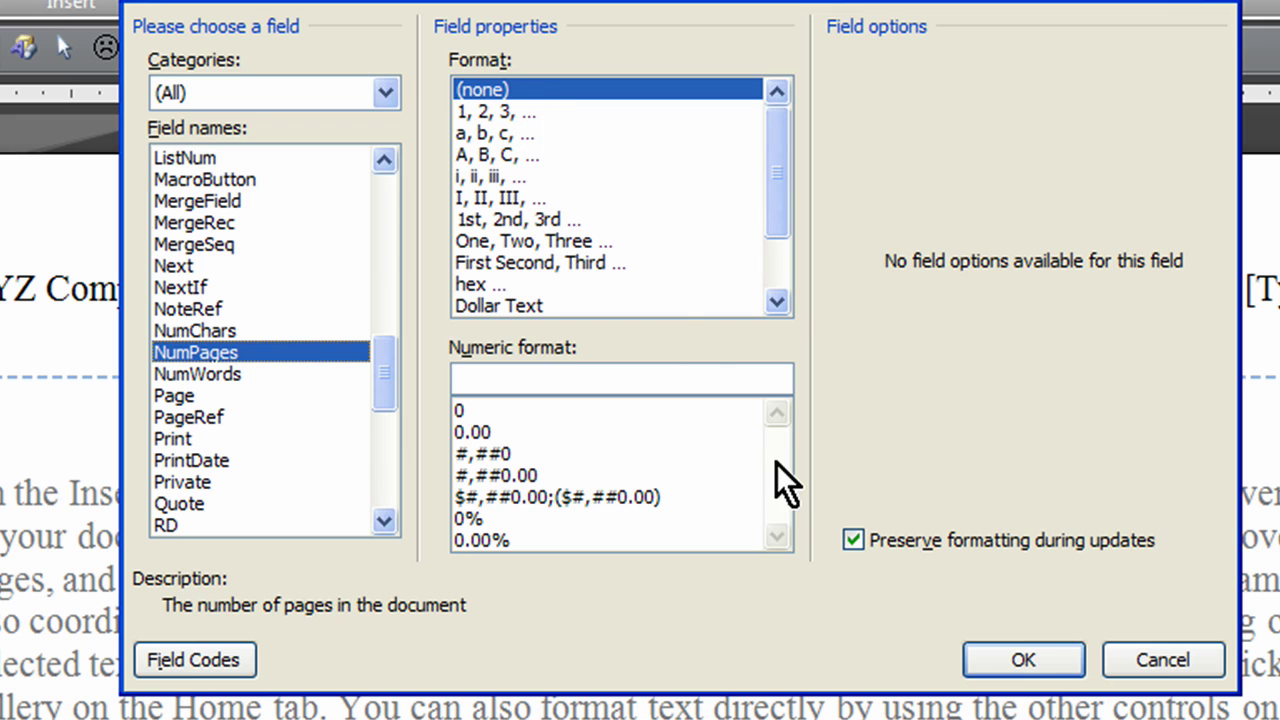
left_click(1025, 660)
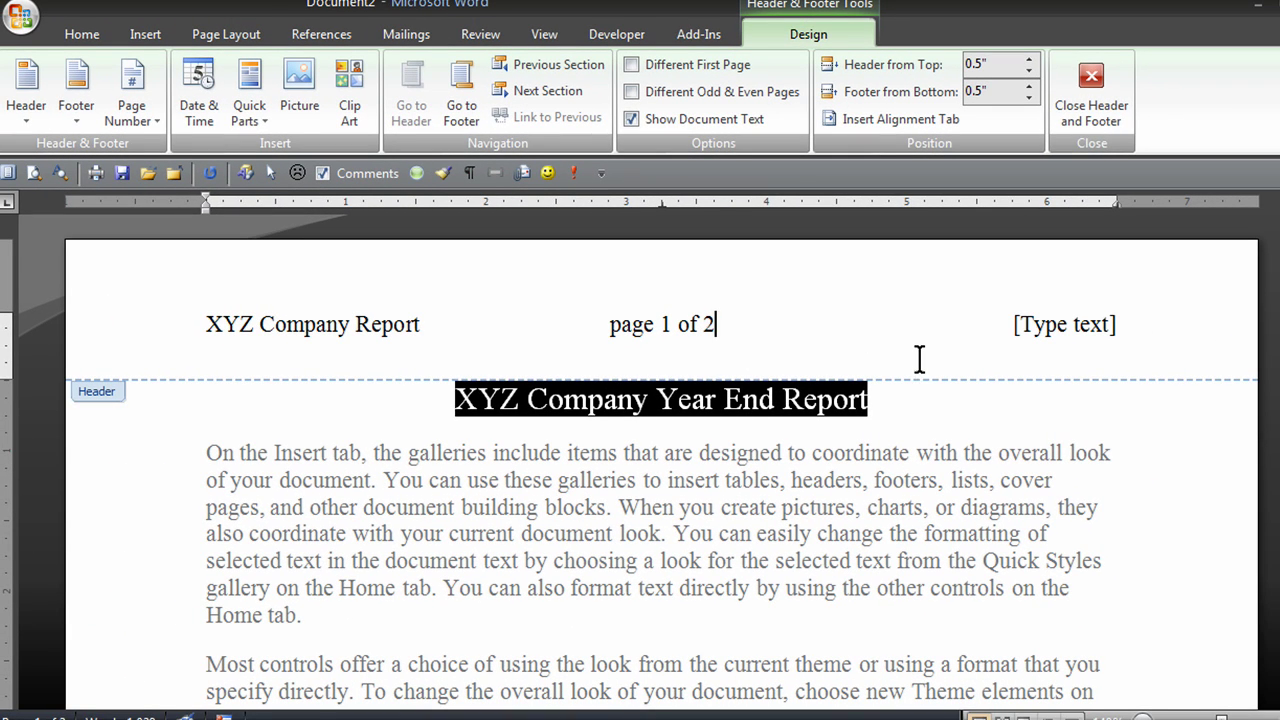
Step: Replace the header's right placeholder with the date in the "March 3, 2009" format
left_click(1055, 328)
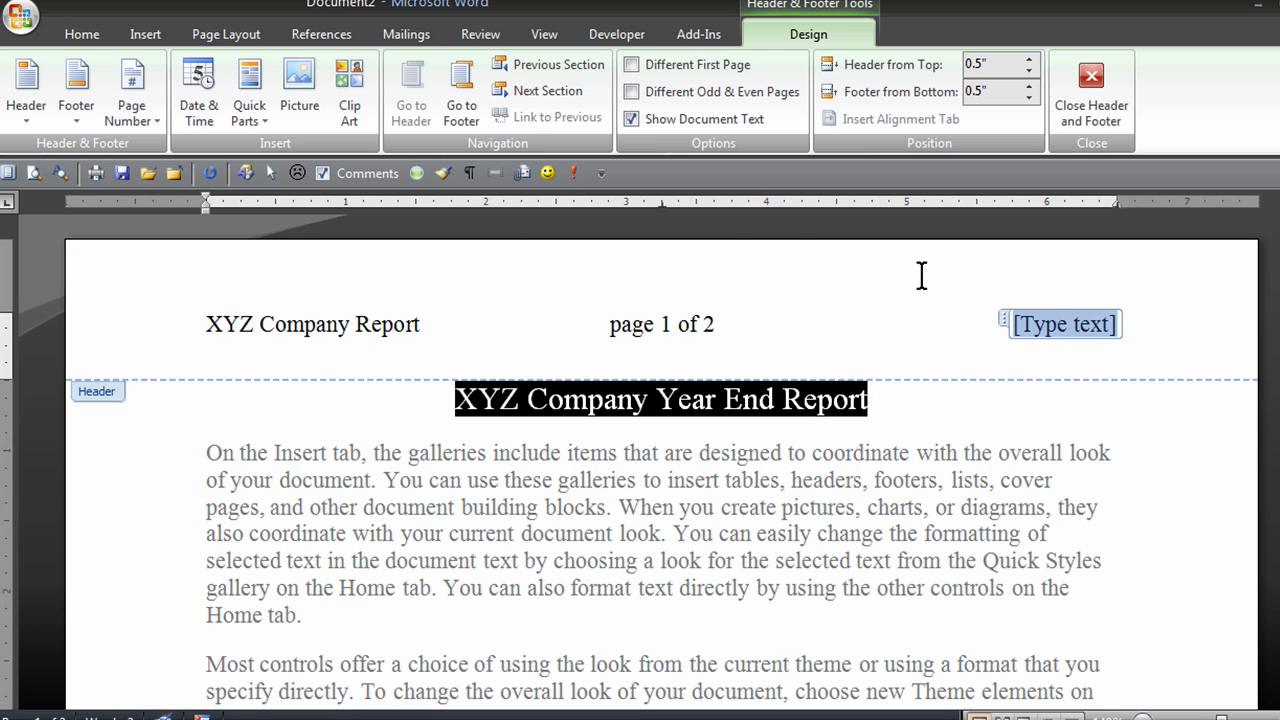
left_click(191, 91)
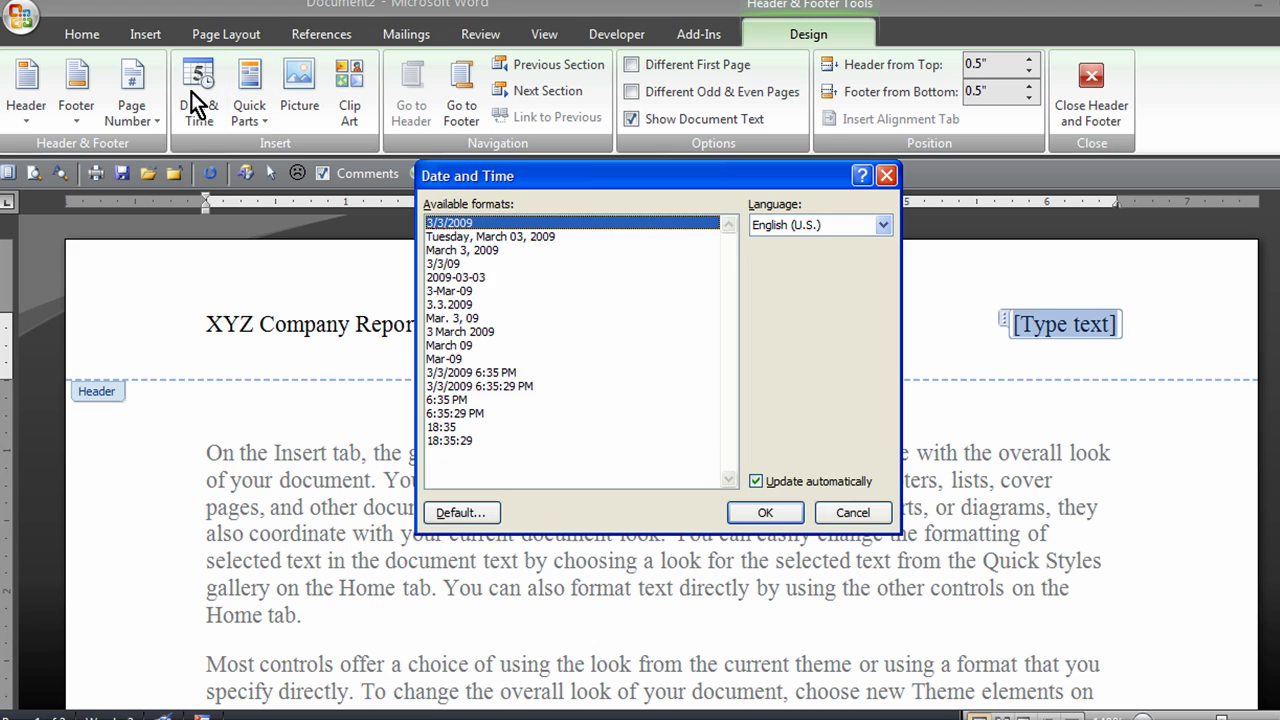
left_click(489, 250)
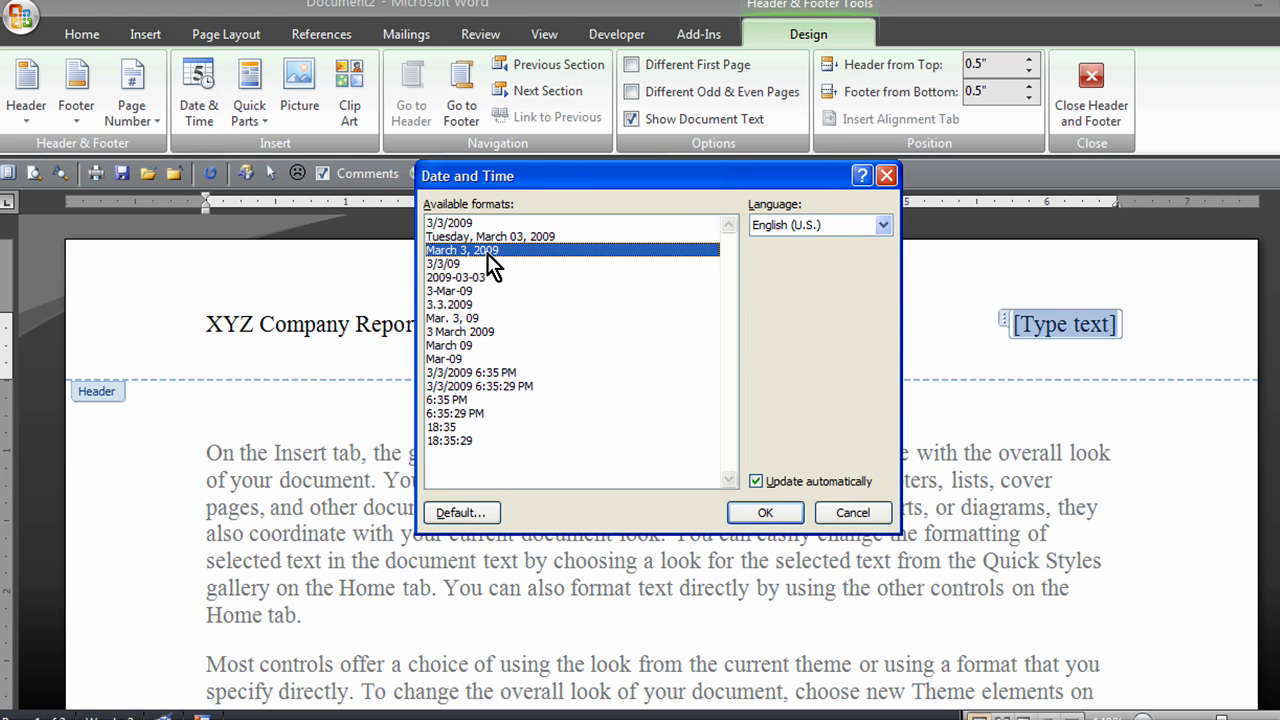
left_click(779, 512)
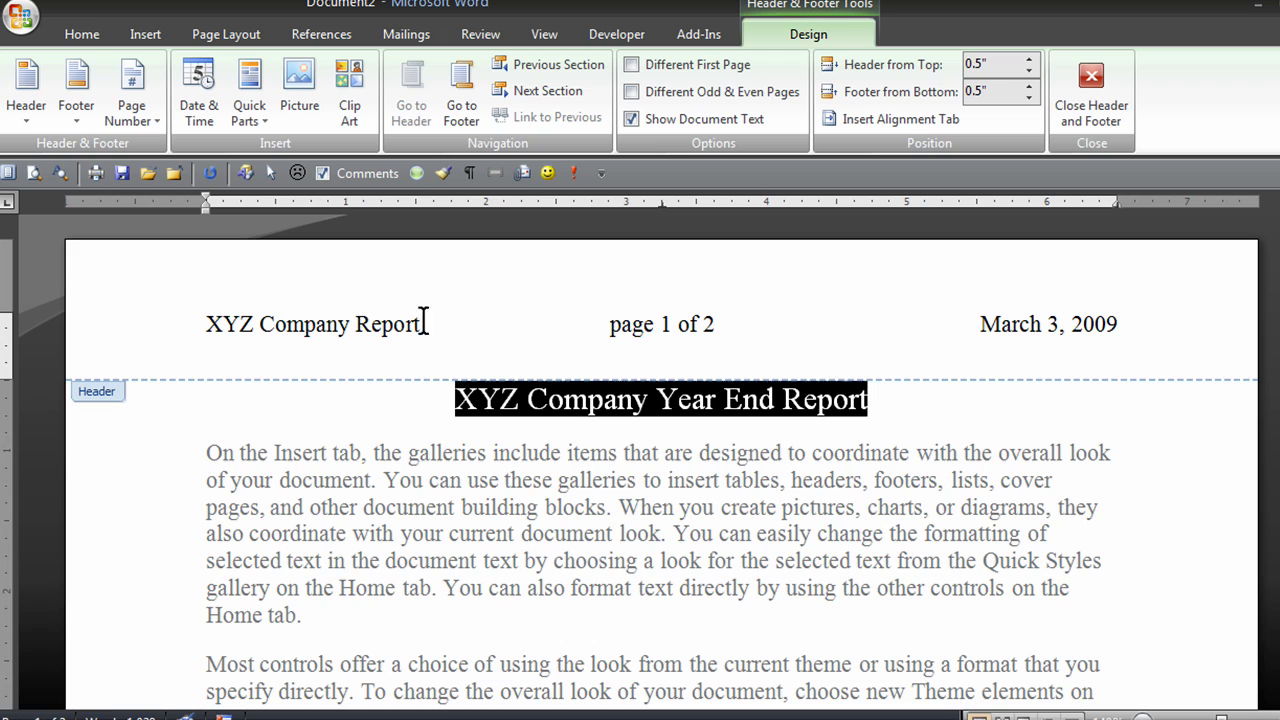
Step: Select the entire header line and show the formatting marks
left_click(307, 323)
left_click(128, 342)
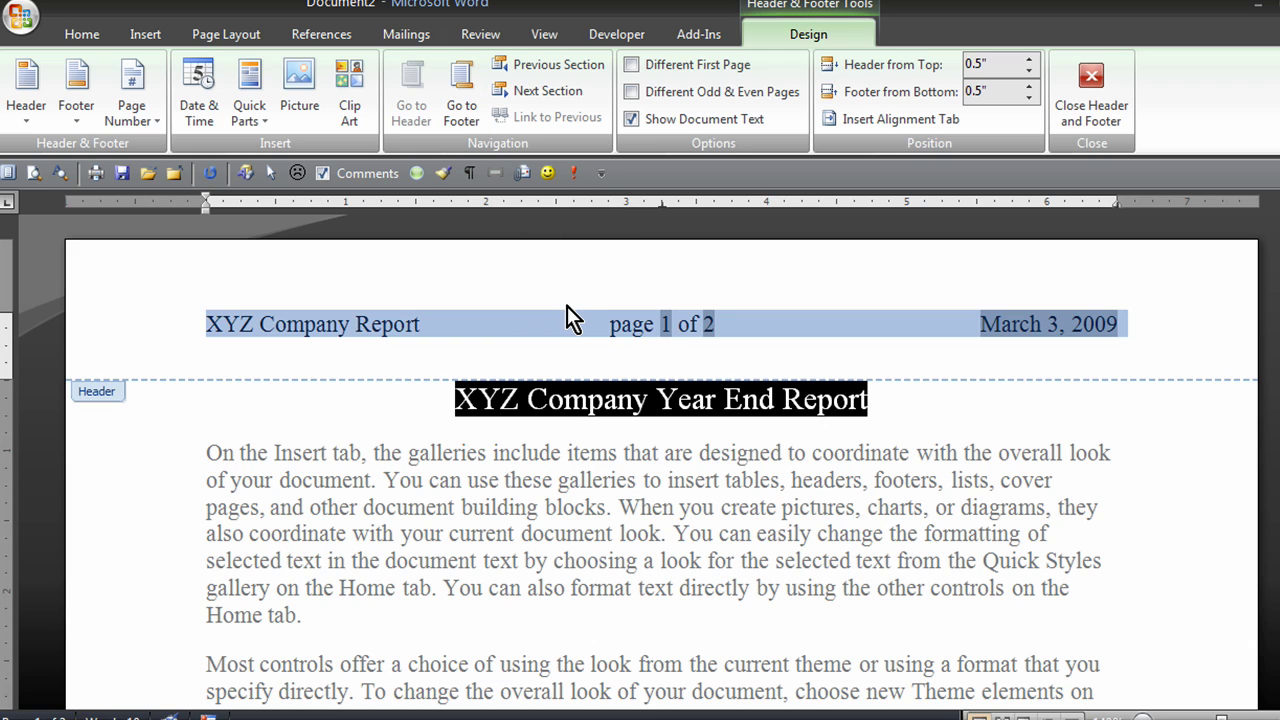
key("ctrl+shift+8")
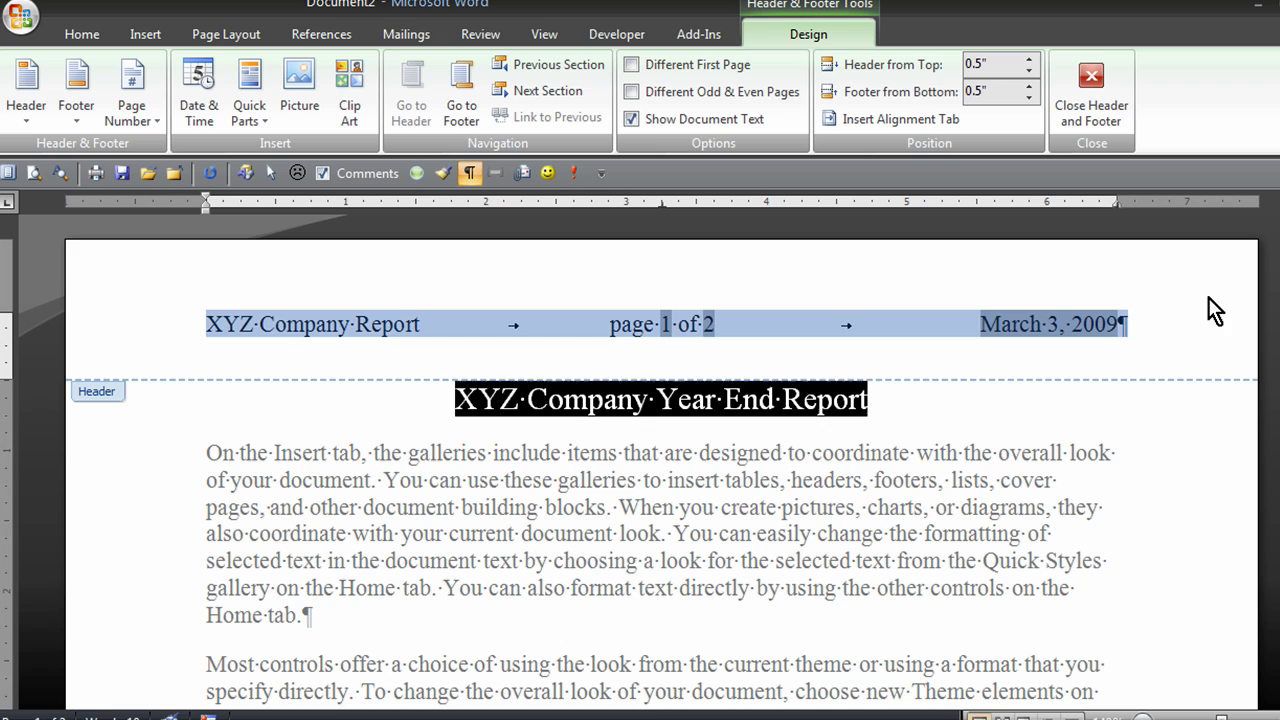
Step: Set the right page margin to 2" for the whole document
double_click(1160, 202)
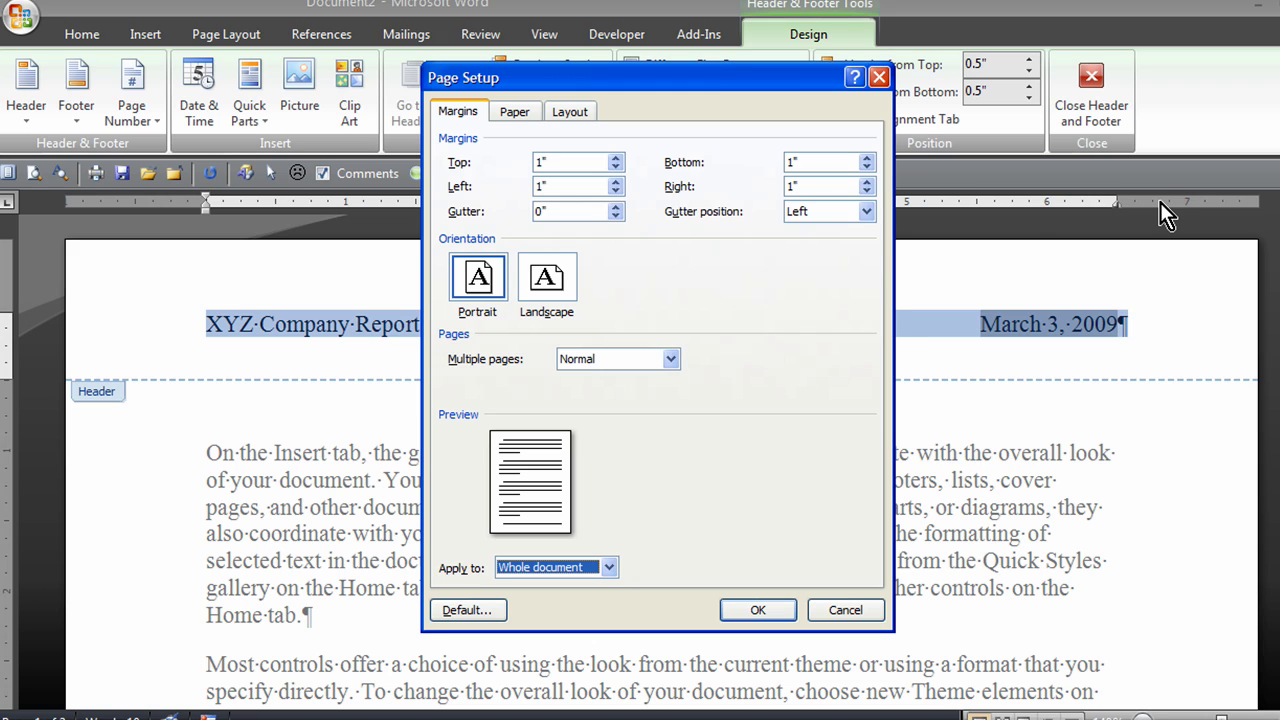
left_click(869, 183)
left_click(869, 183)
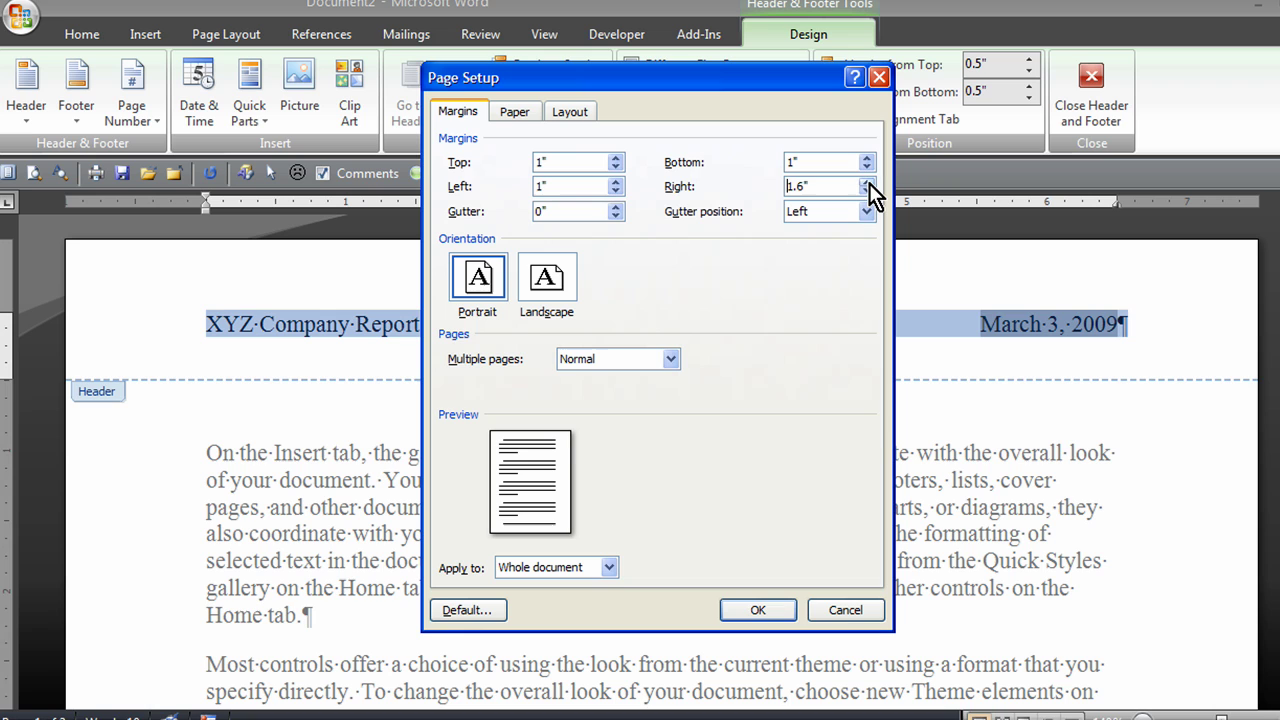
left_click(869, 183)
left_click(869, 183)
left_click(869, 183)
left_click(867, 191)
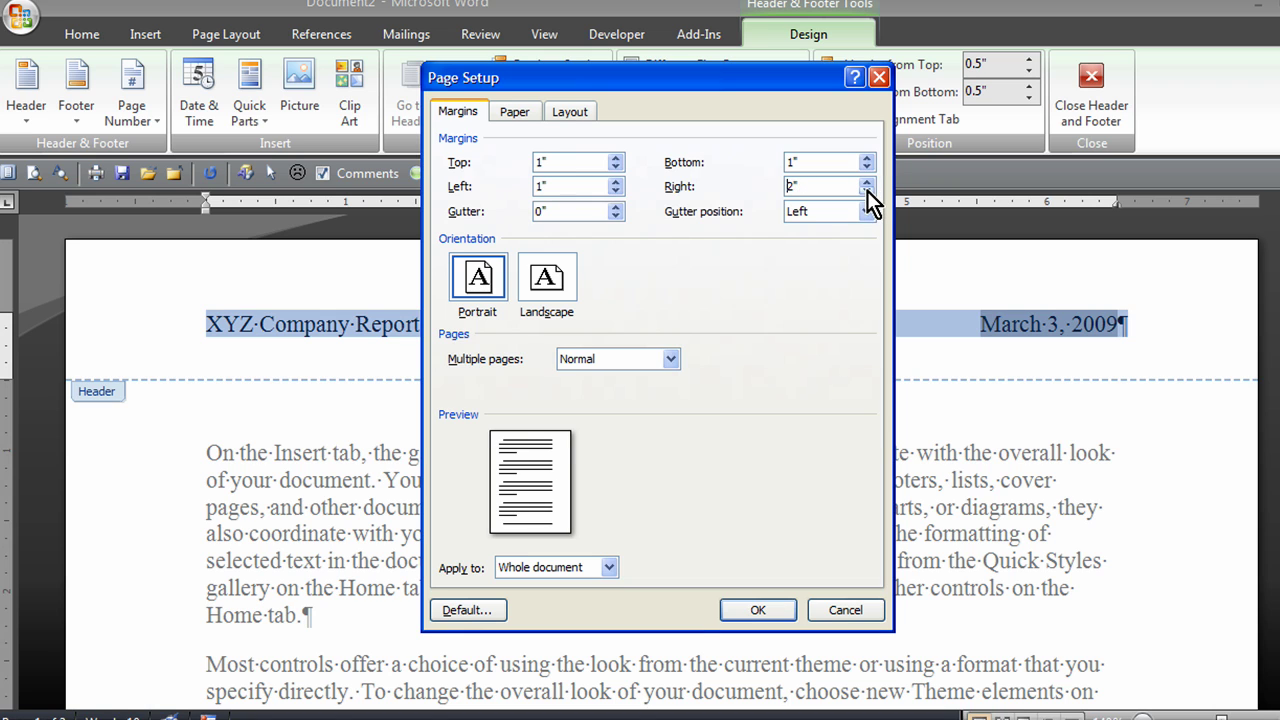
left_click(759, 605)
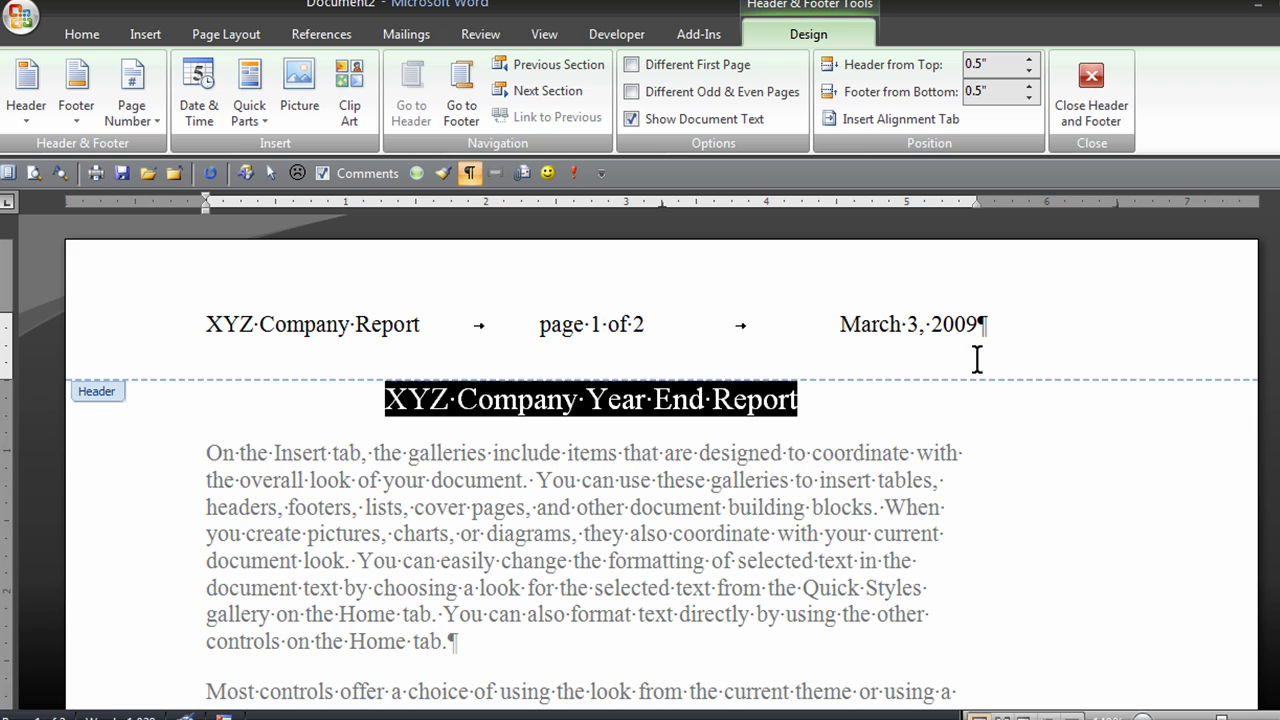
left_click(979, 325)
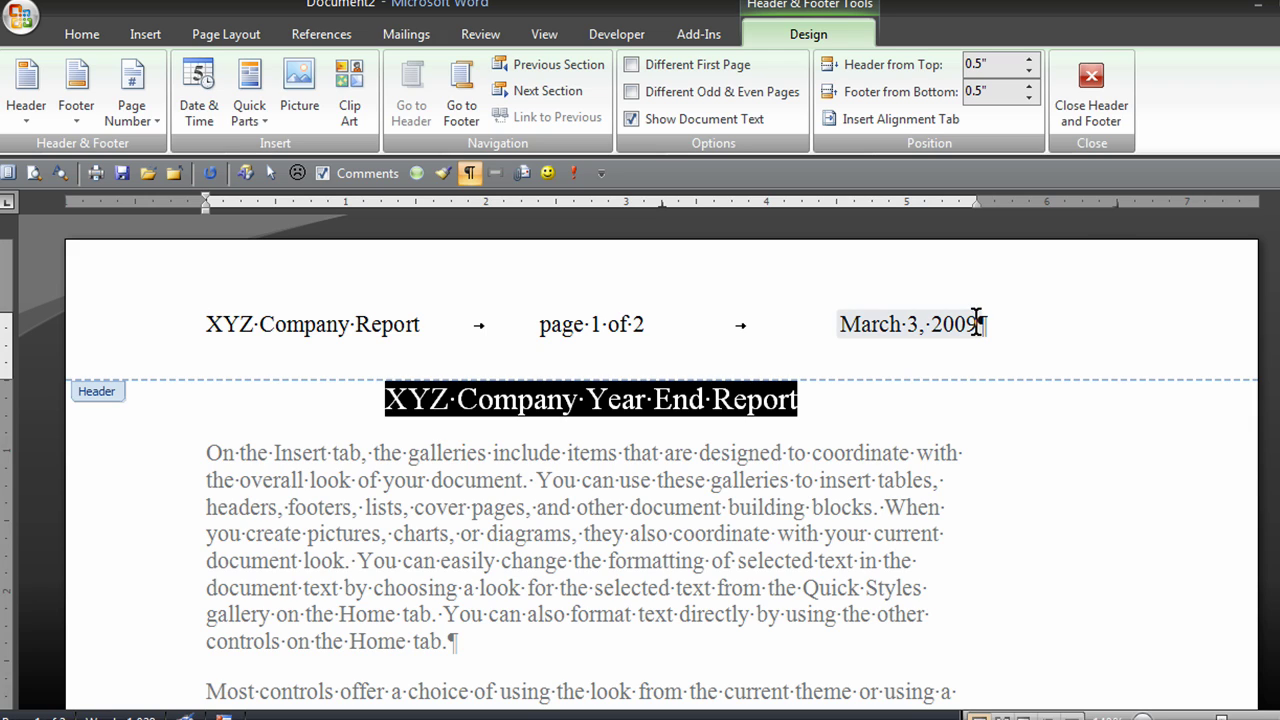
key("Home")
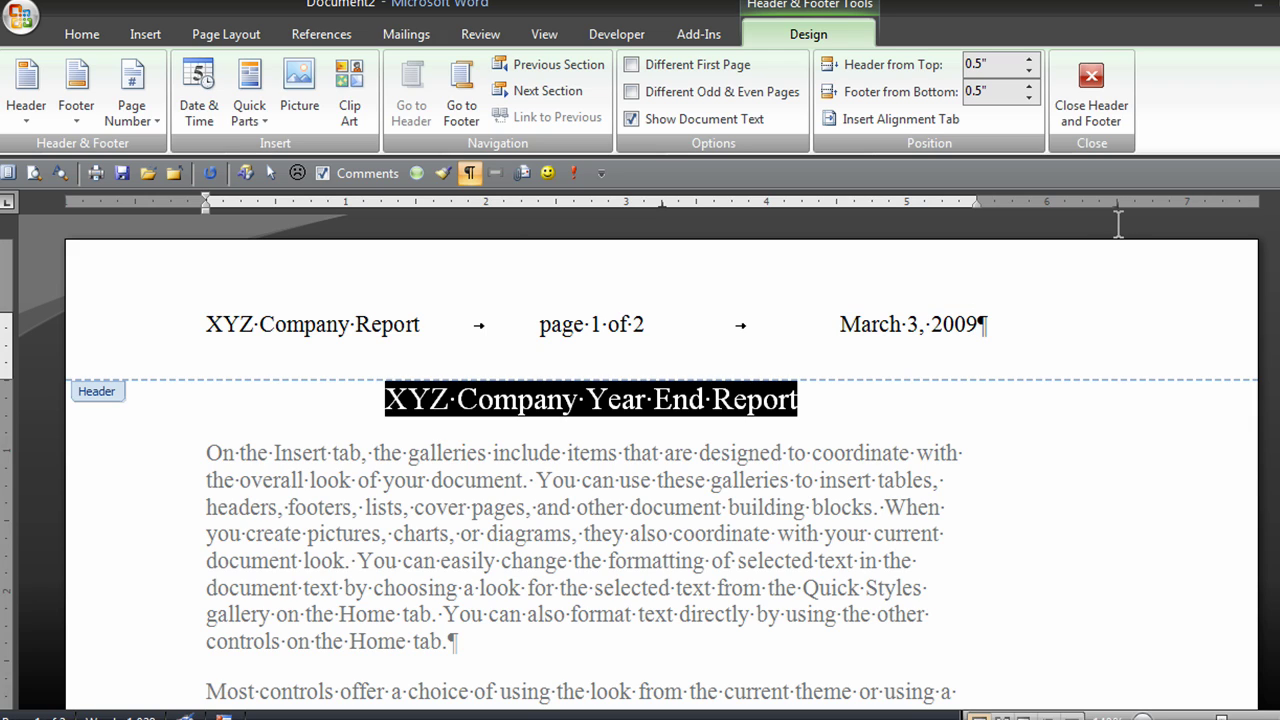
left_click(972, 322)
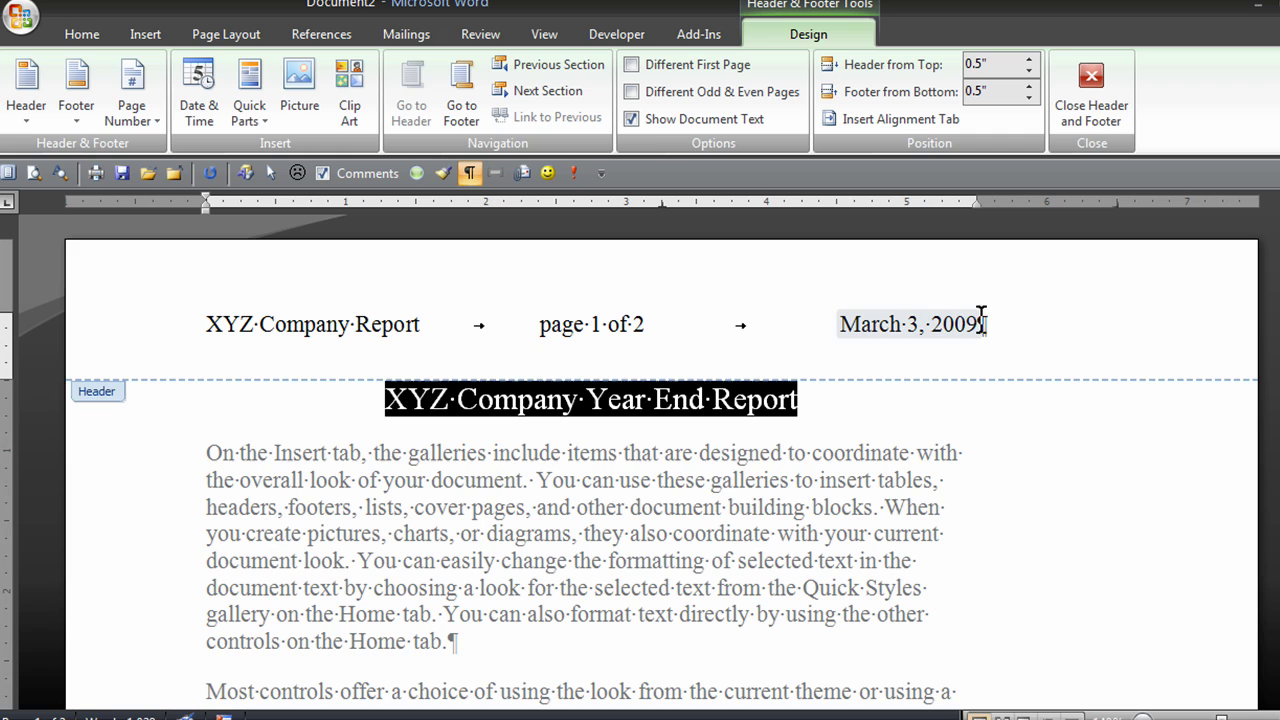
key("Home")
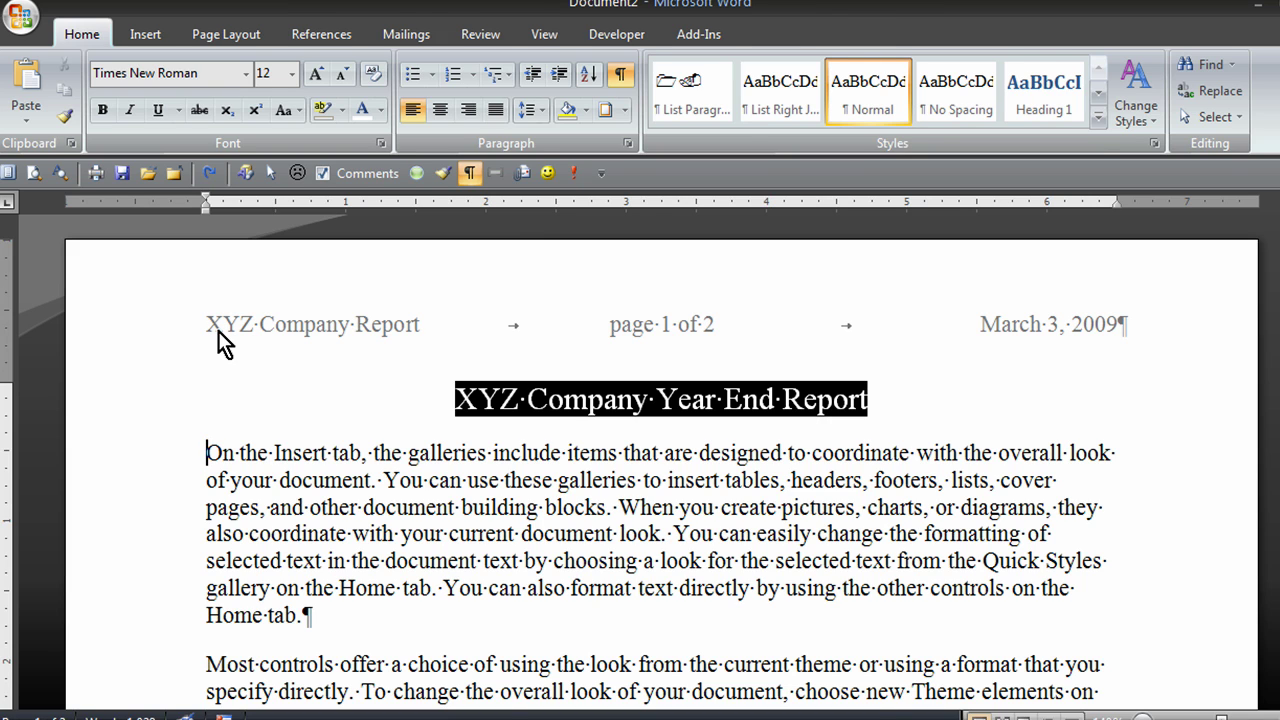
Step: Format the entire header line in 10 pt italic
double_click(218, 331)
left_click(103, 333)
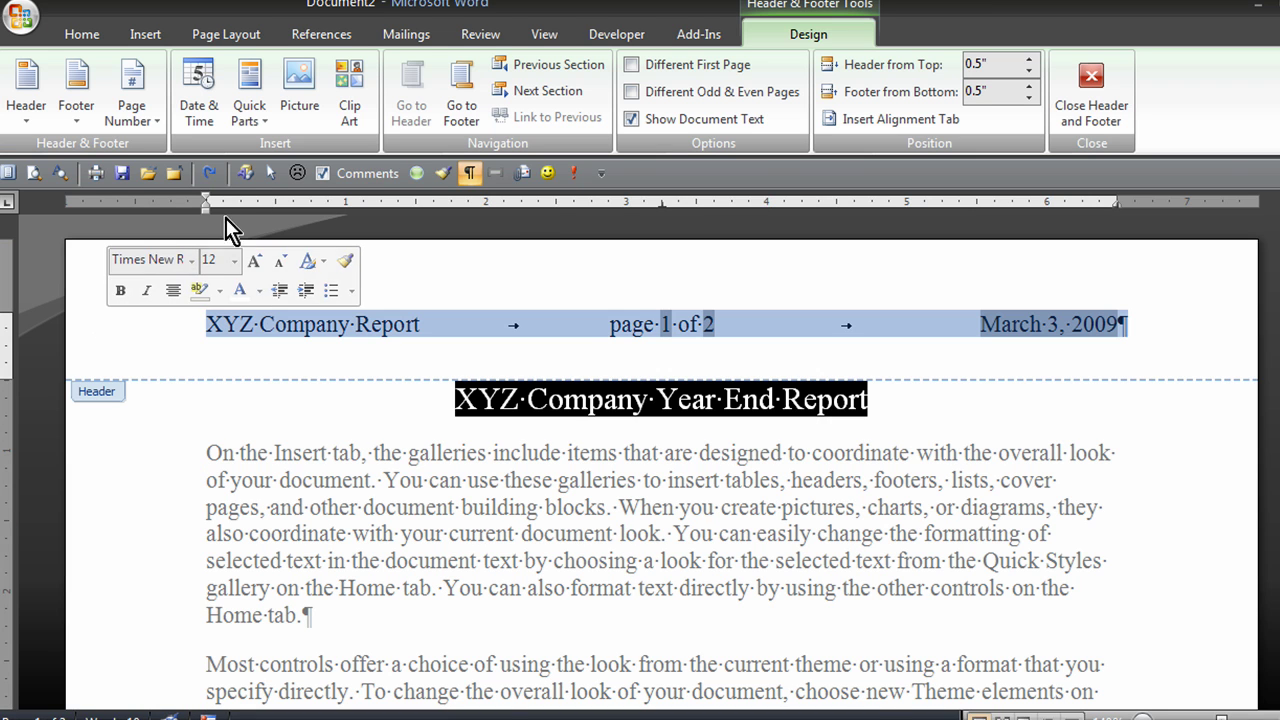
left_click(94, 32)
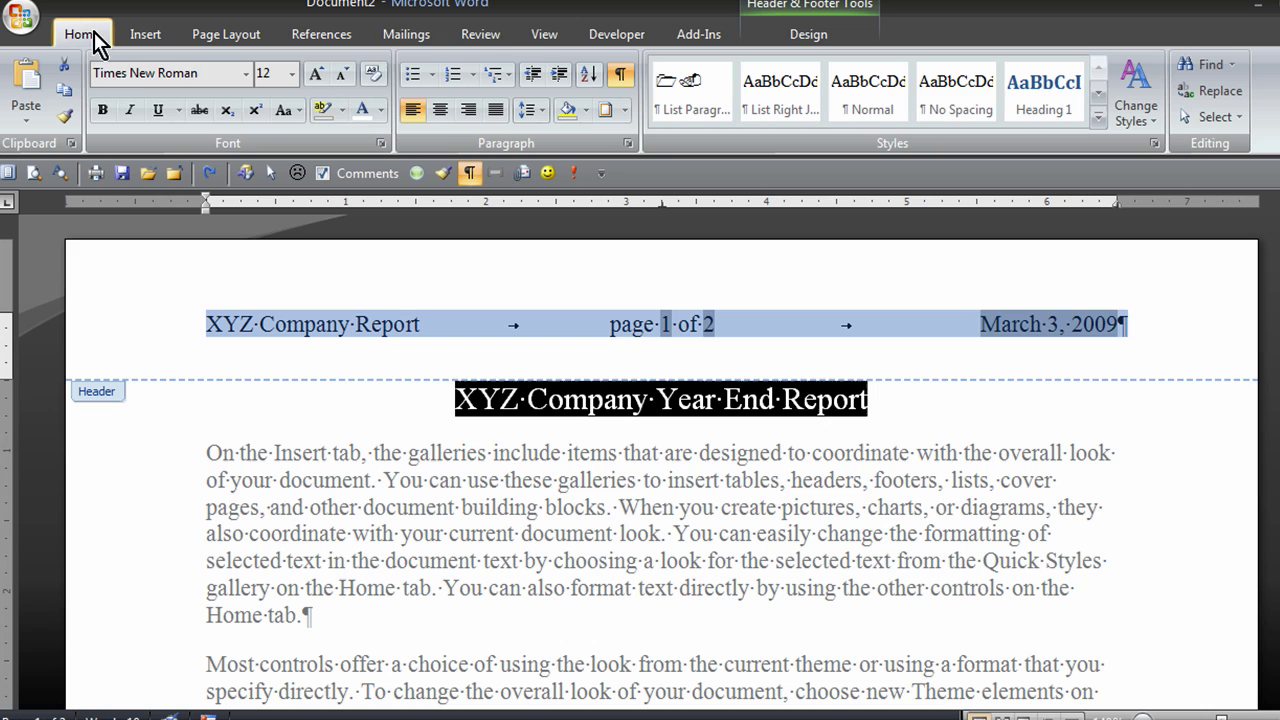
left_click(292, 76)
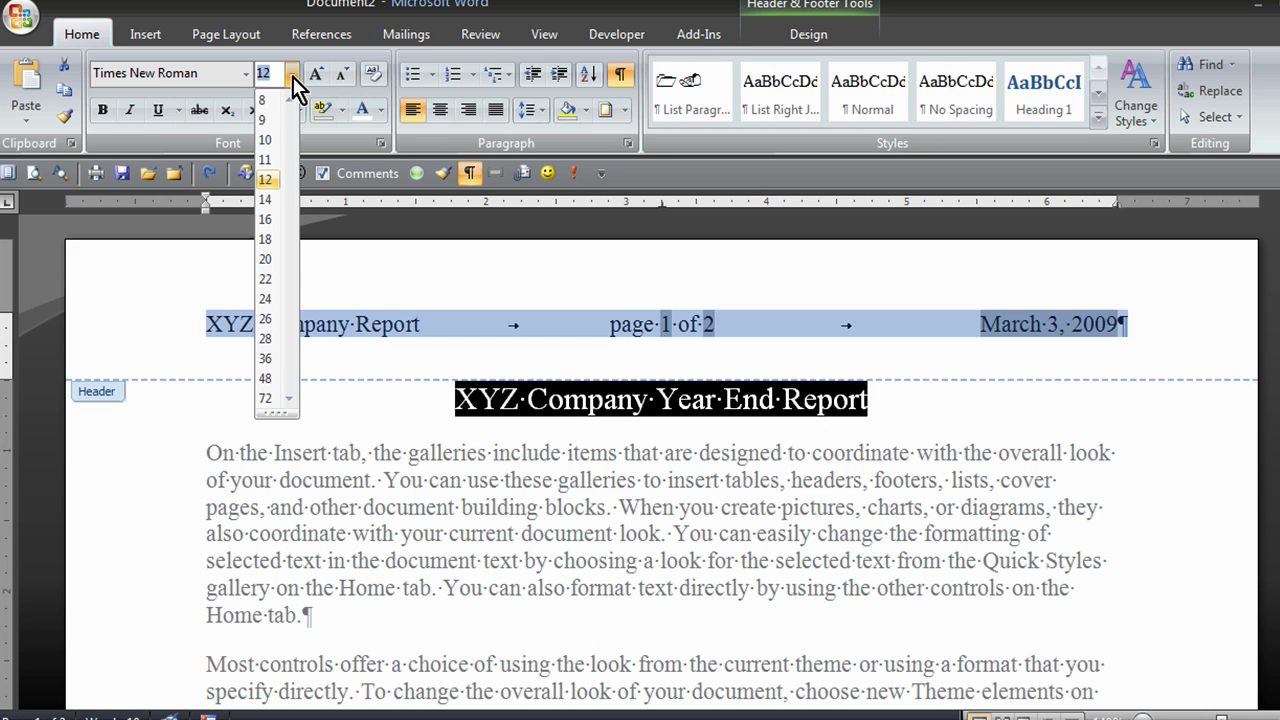
left_click(274, 138)
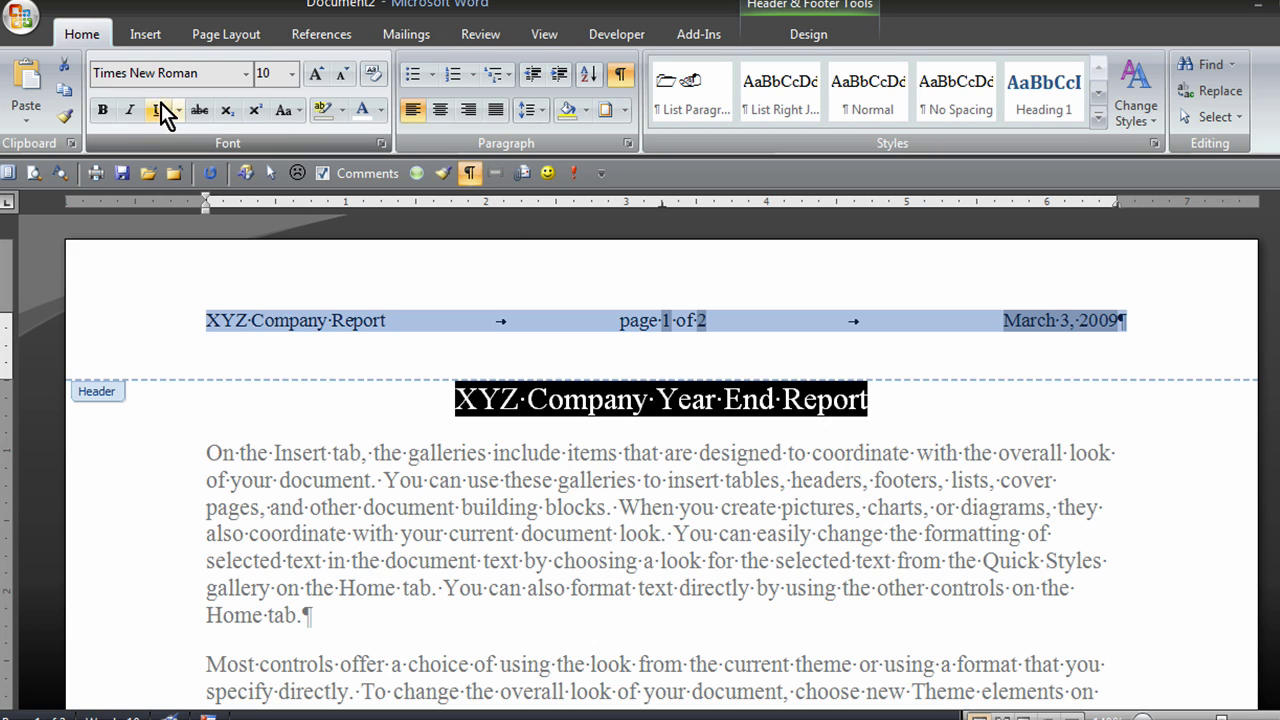
left_click(129, 110)
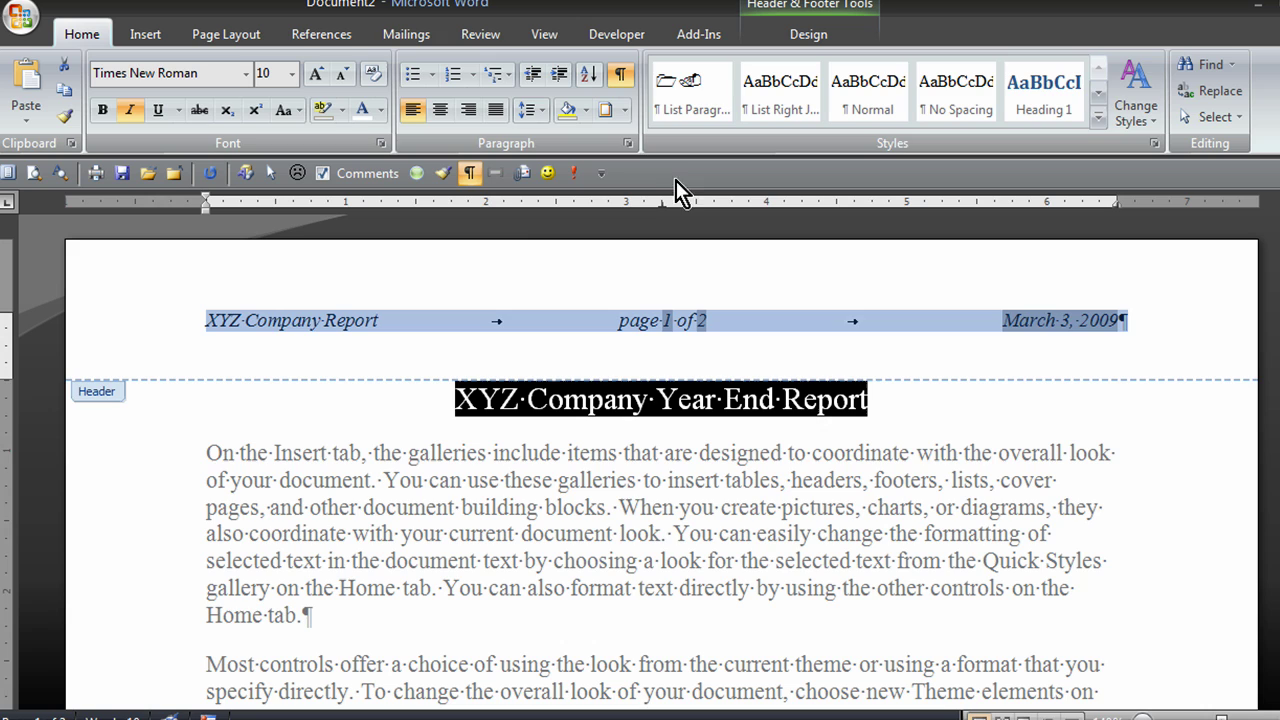
Step: Add a bottom border under the header line, then hide the formatting marks and return to the body text
left_click(625, 112)
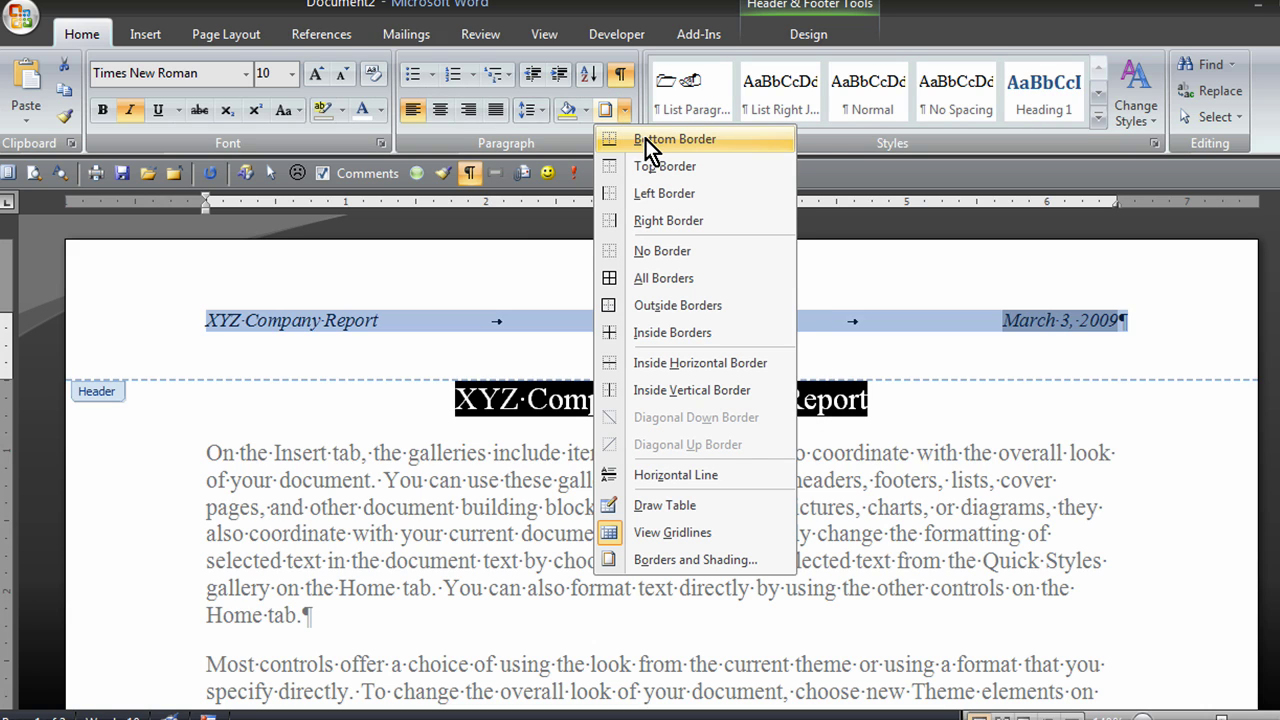
left_click(645, 138)
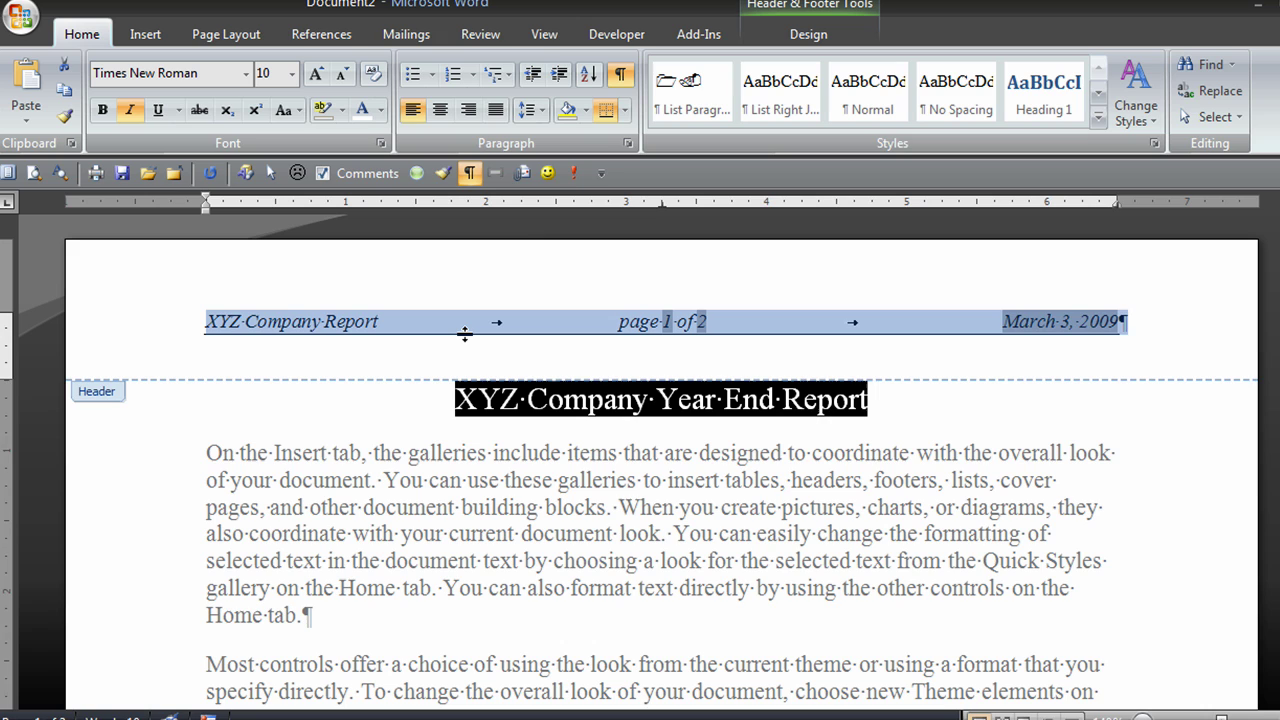
key("ctrl+shift+8")
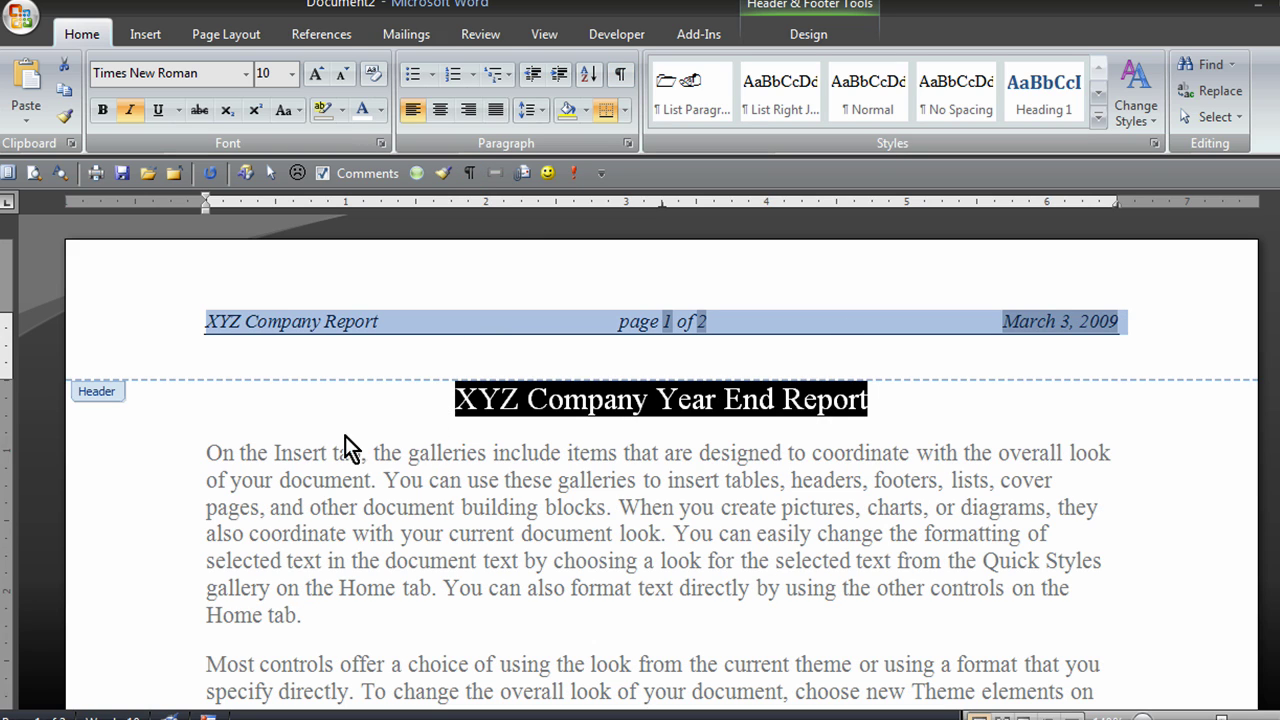
double_click(279, 450)
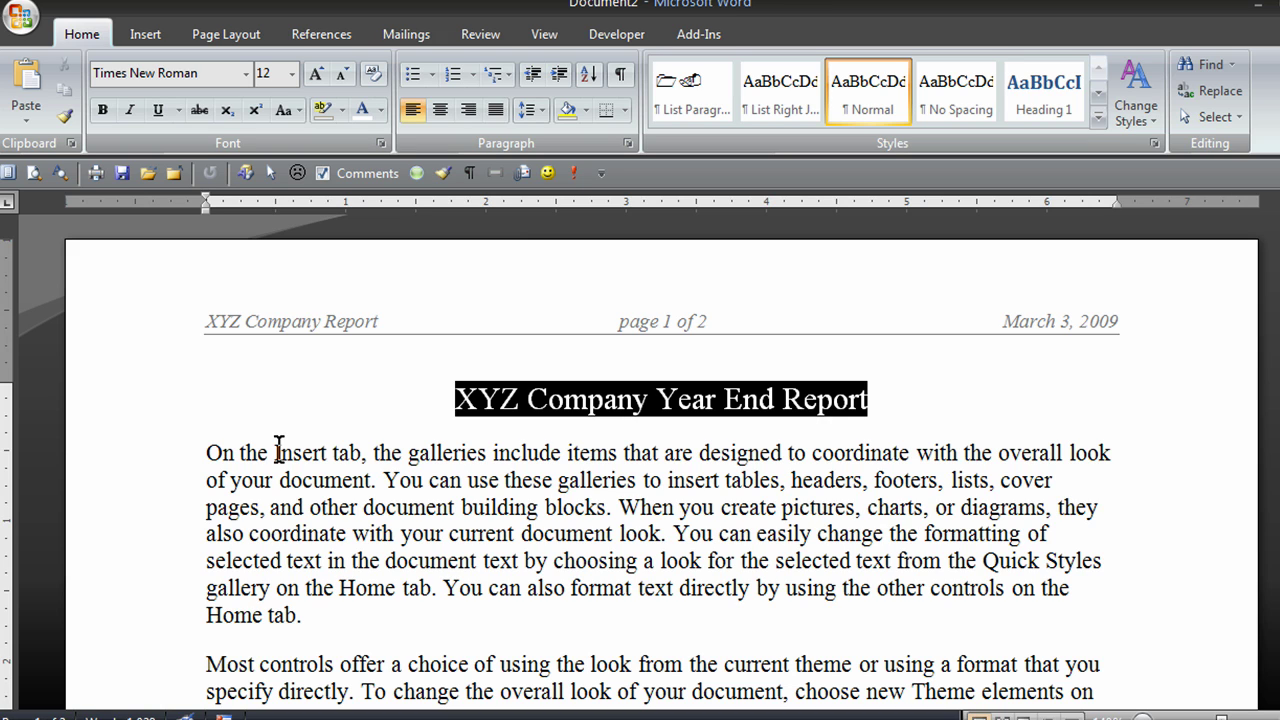
Step: Insert the built-in Blank (Three Columns) footer in the page's footer area
double_click(300, 324)
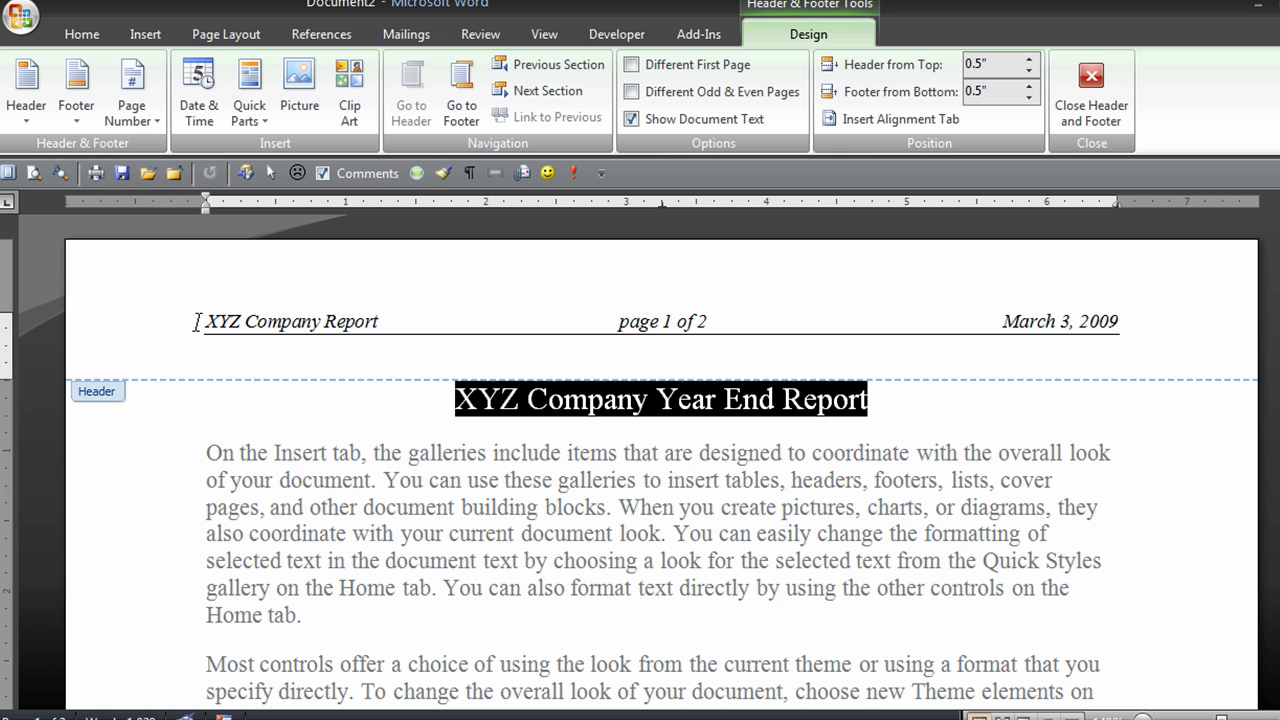
key("Down")
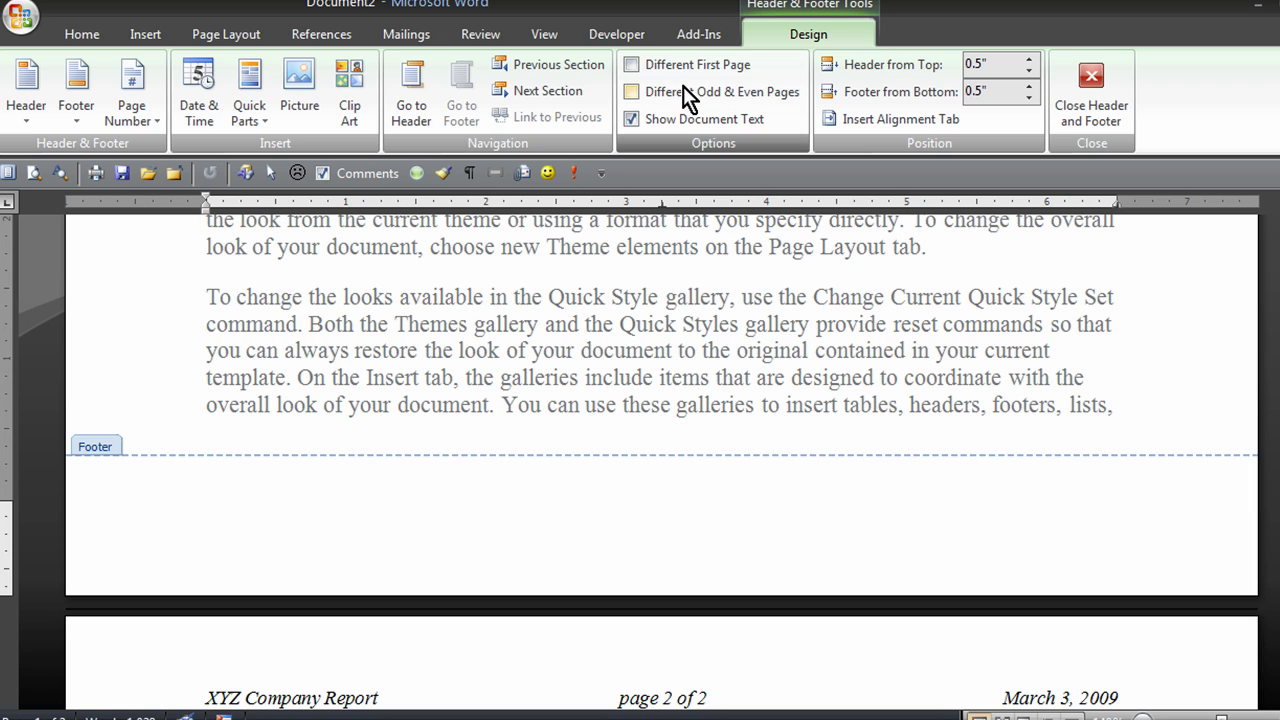
left_click(142, 33)
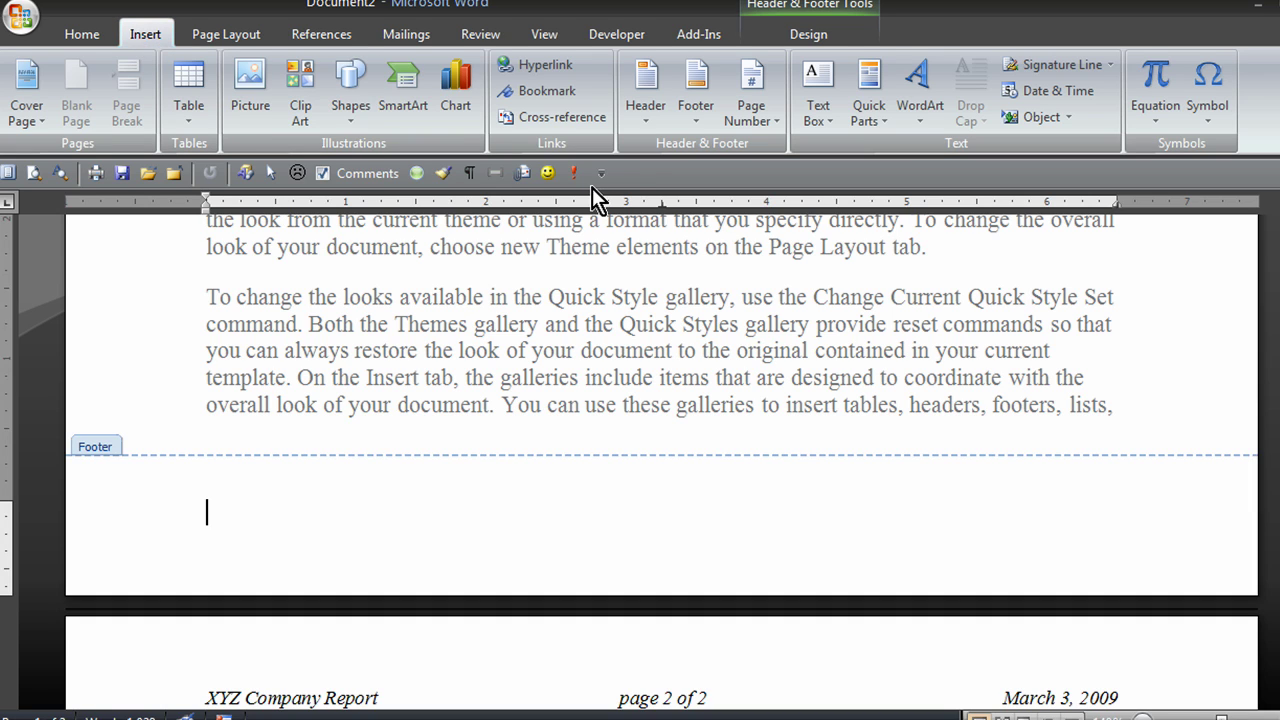
left_click(697, 119)
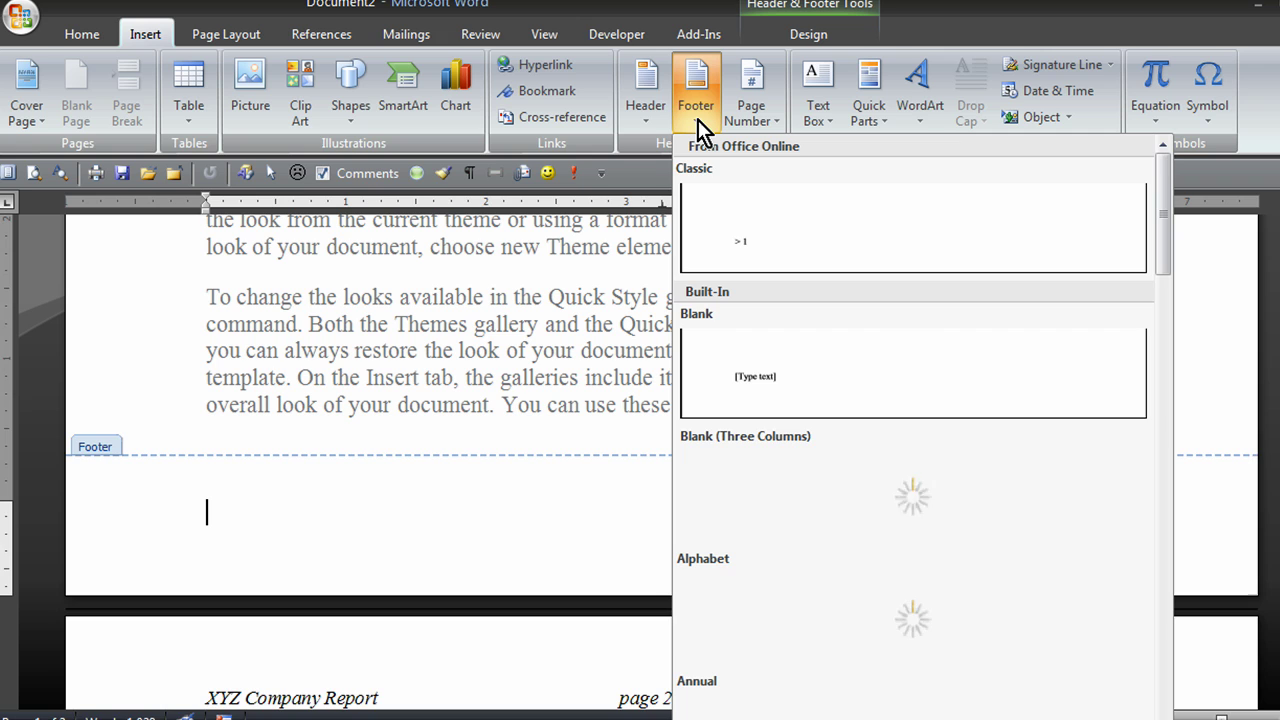
left_click(769, 474)
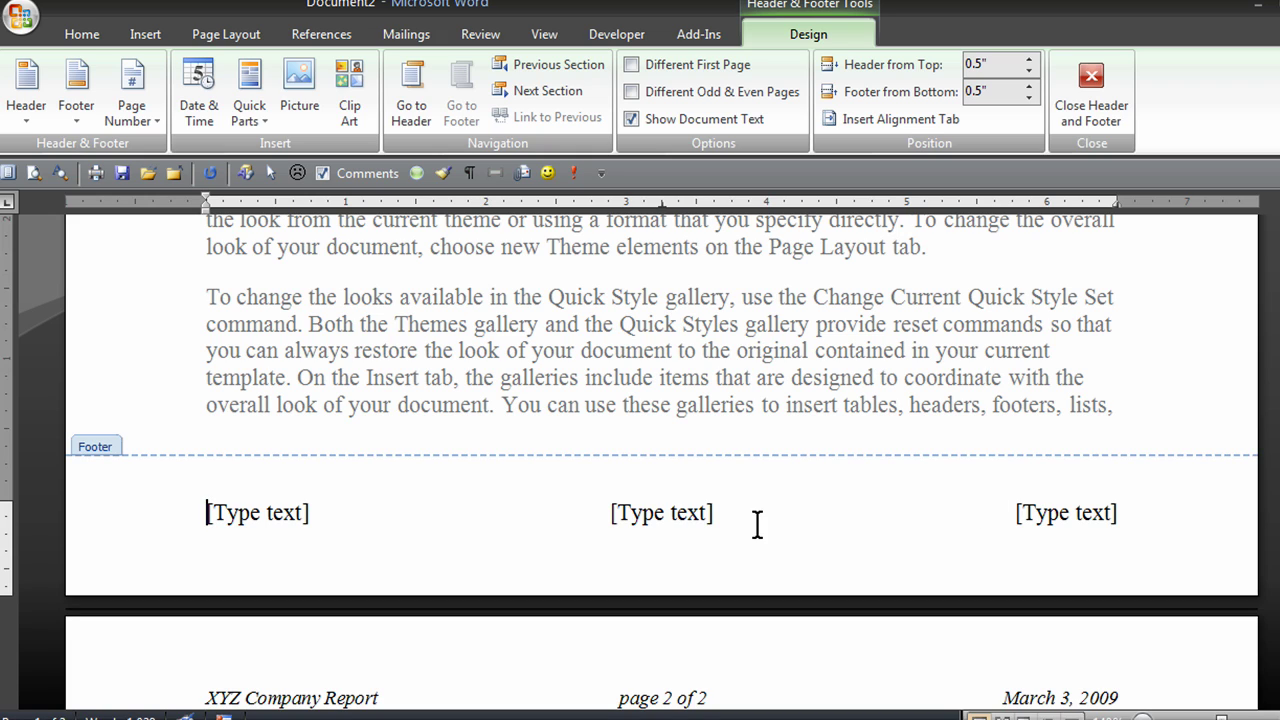
Step: Replace the footer's left placeholder with the person's full name
double_click(260, 513)
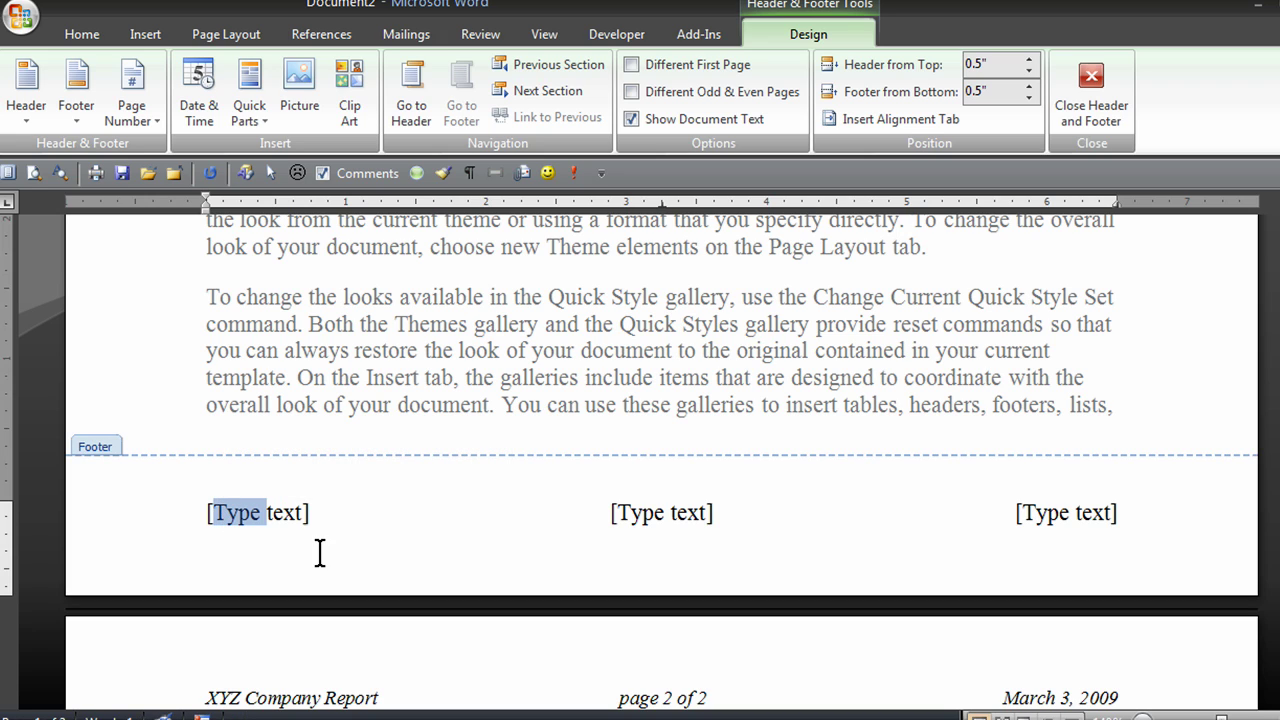
left_click(650, 514)
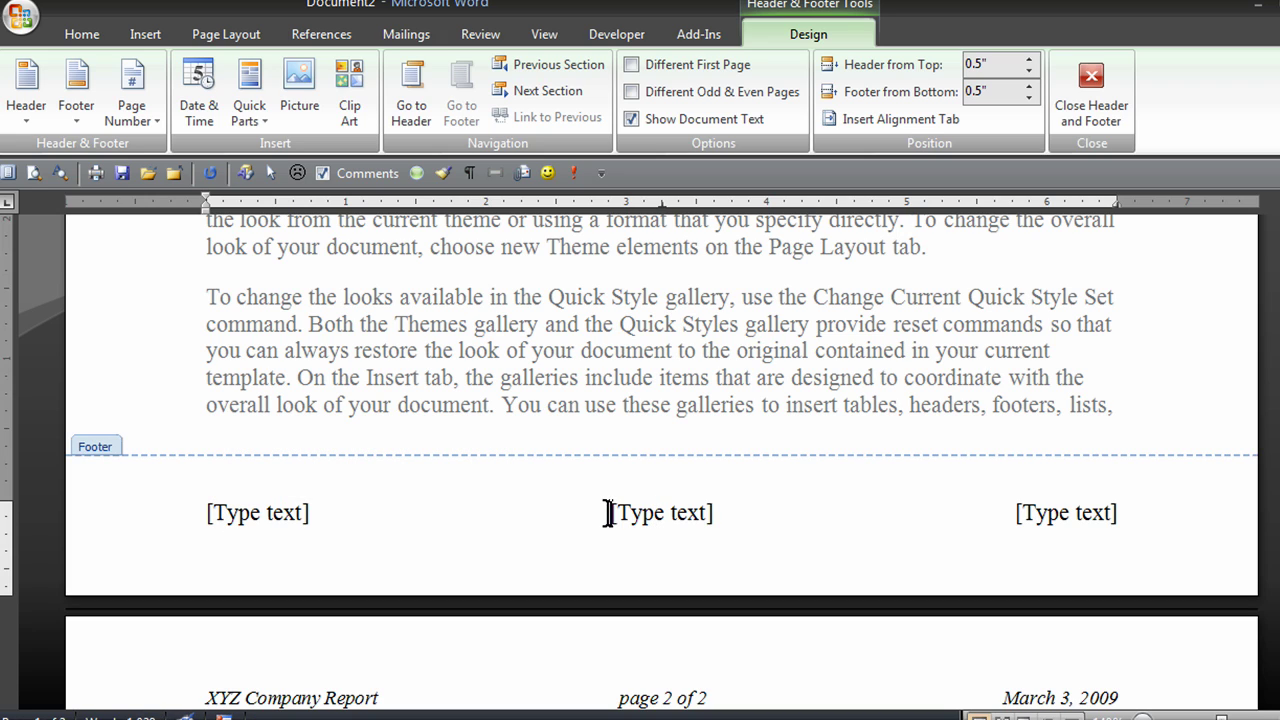
left_click(157, 526)
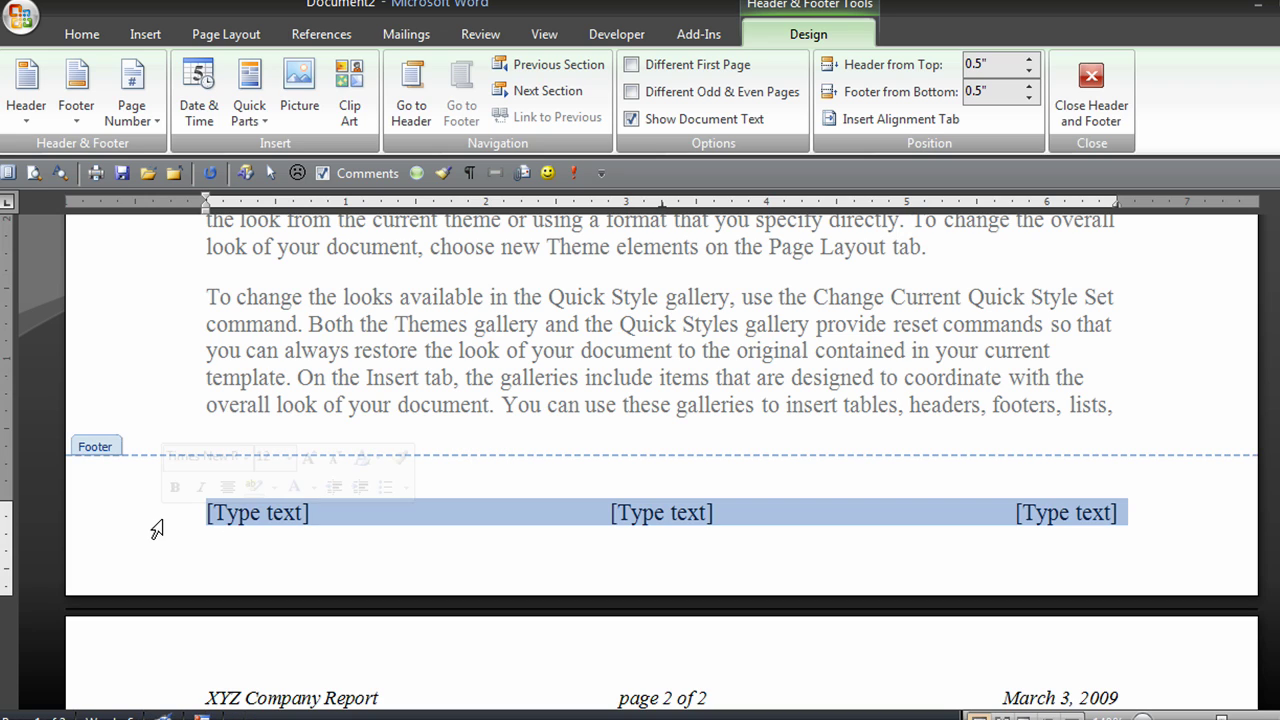
left_click(232, 517)
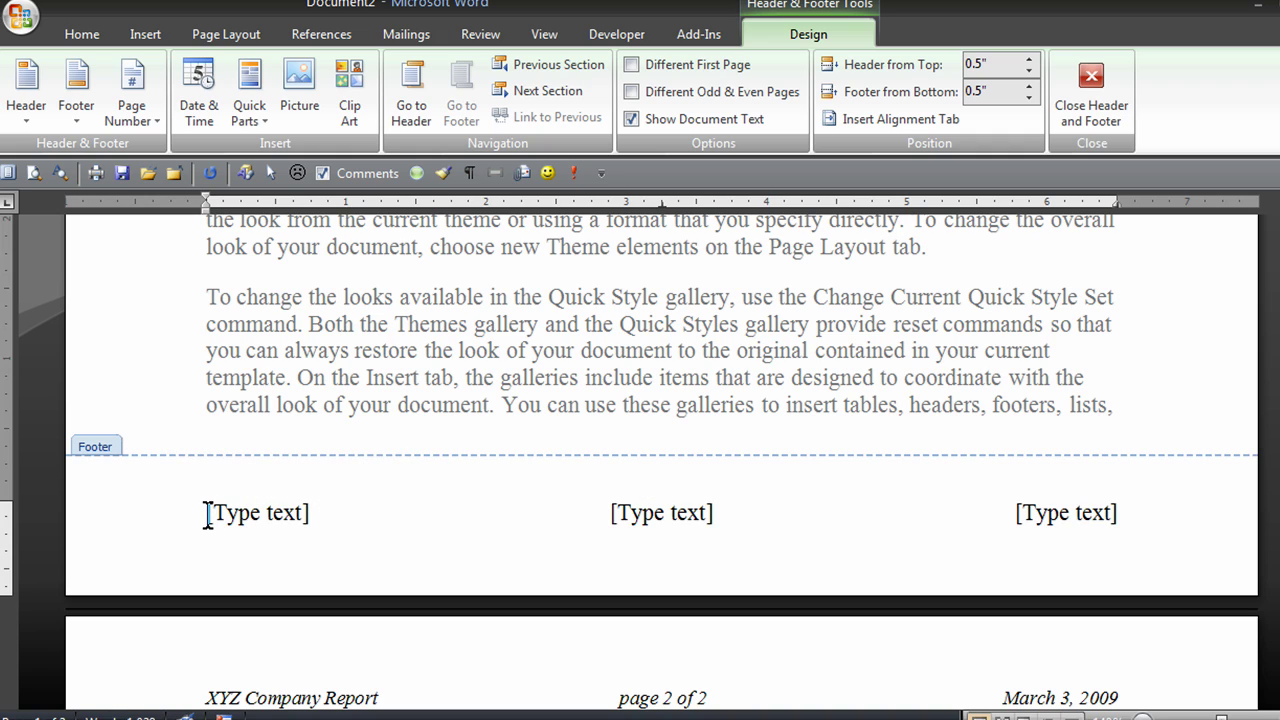
left_click_drag(208, 514, 311, 514)
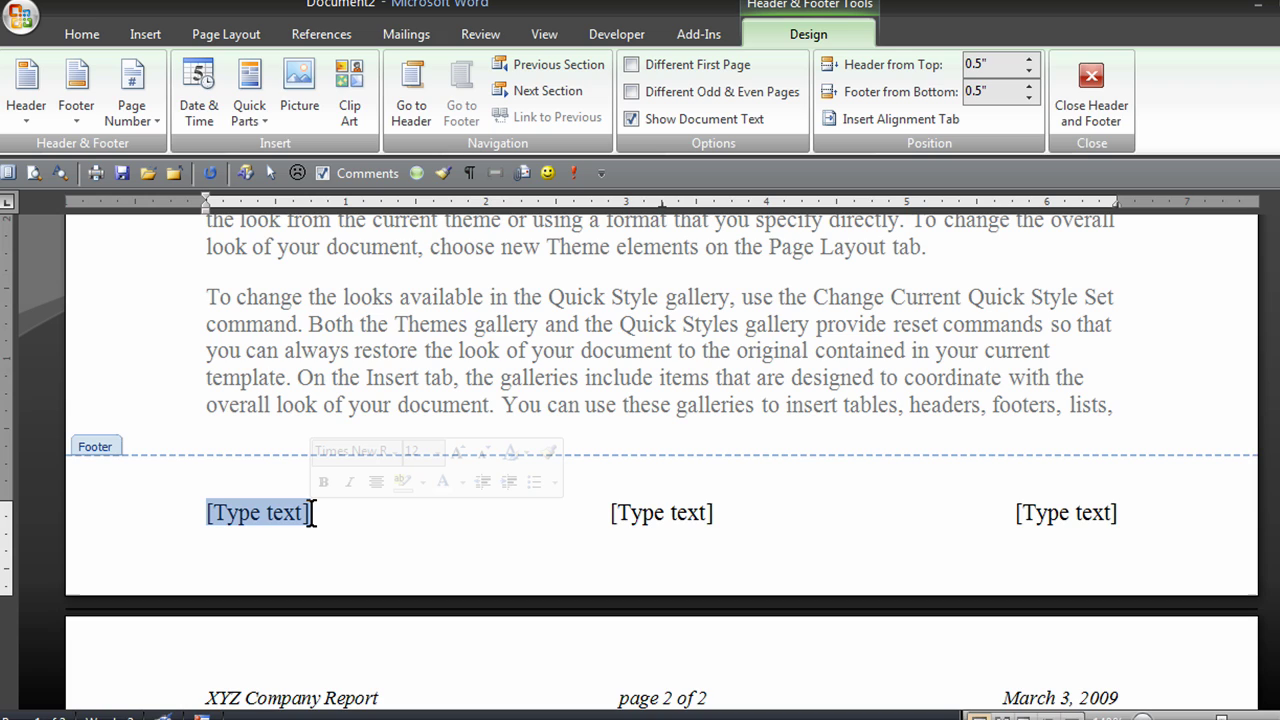
type("Jo")
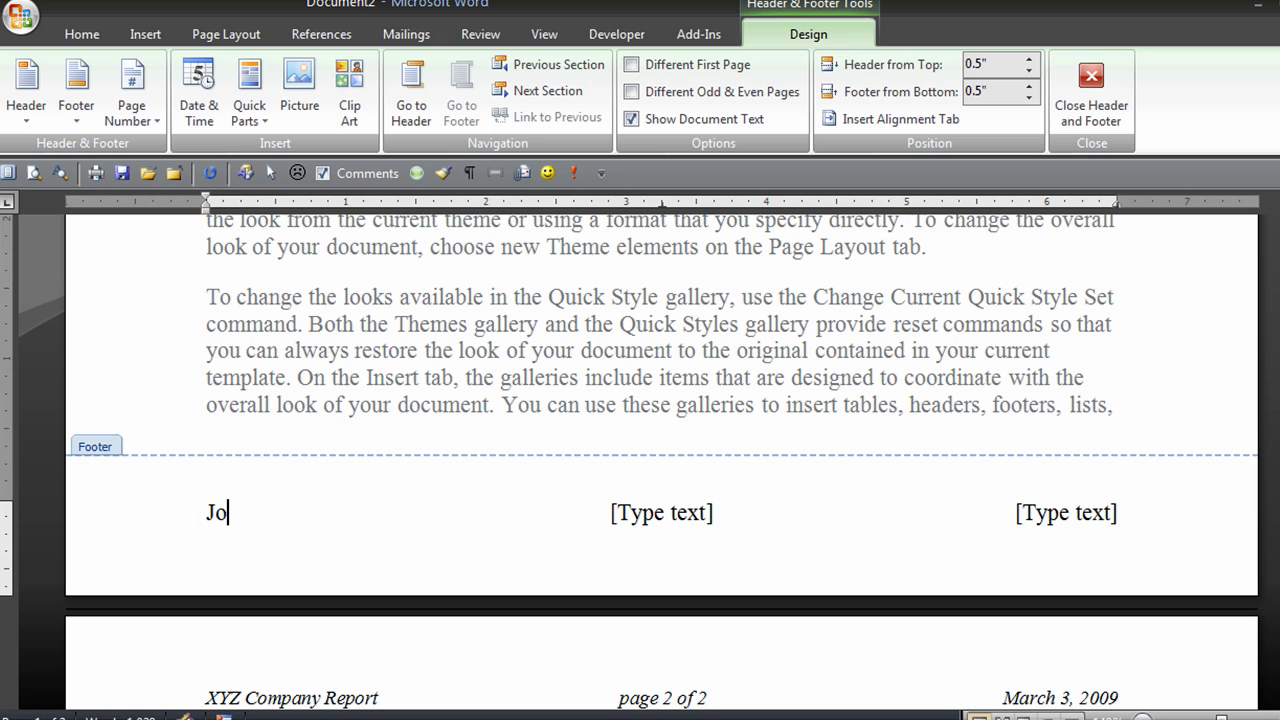
type("e Jones")
Step: Replace the footer's centre placeholder with "Page", a Plain Number page number at the current position, and "of"
left_click_drag(609, 514, 716, 514)
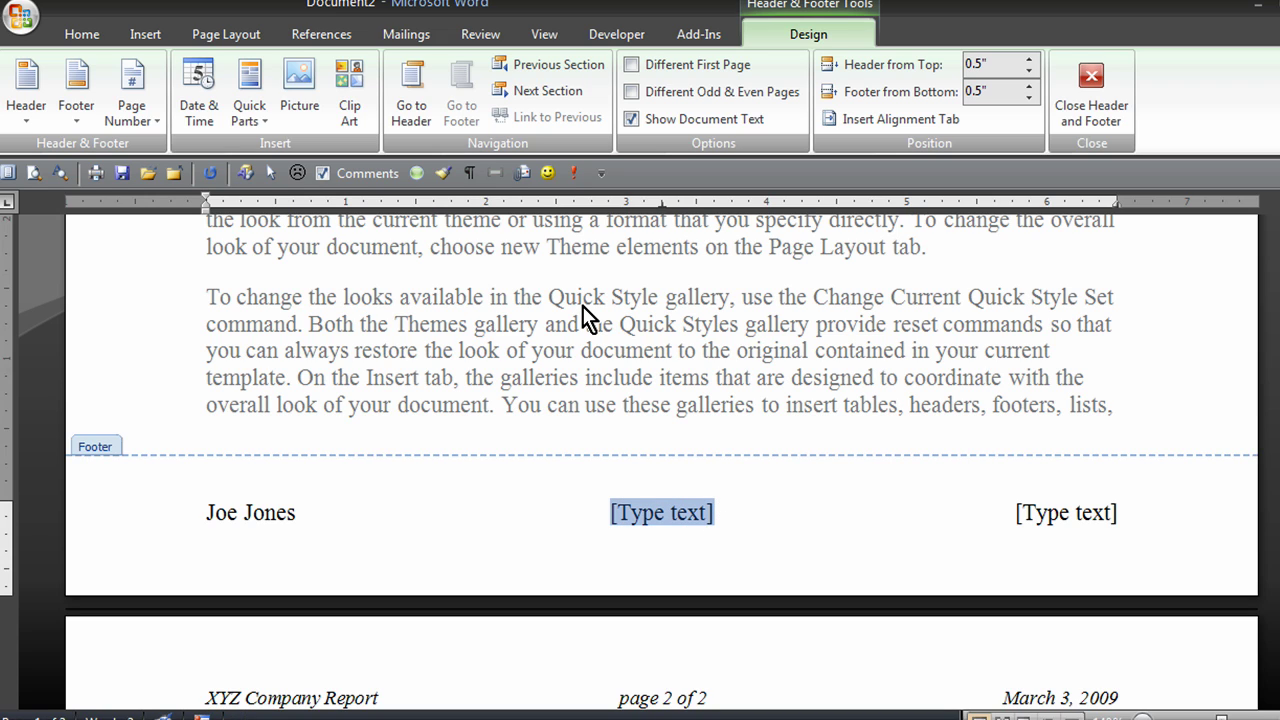
type("Page")
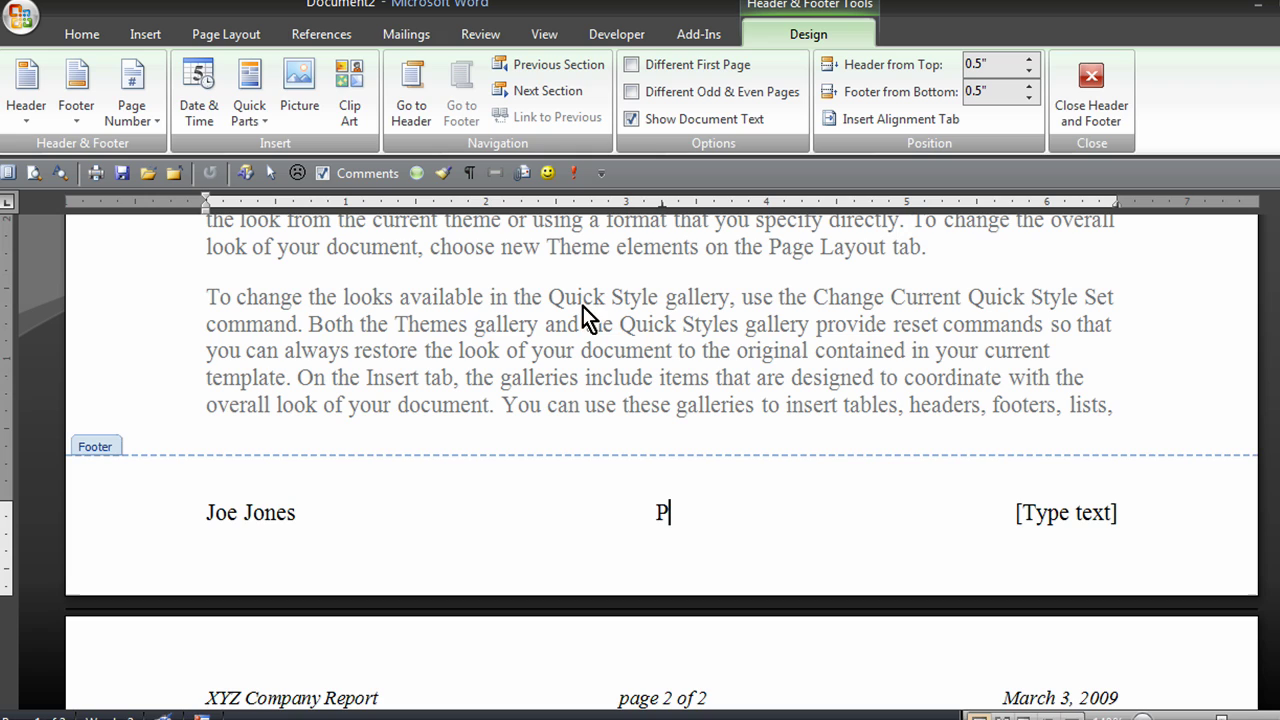
left_click(138, 110)
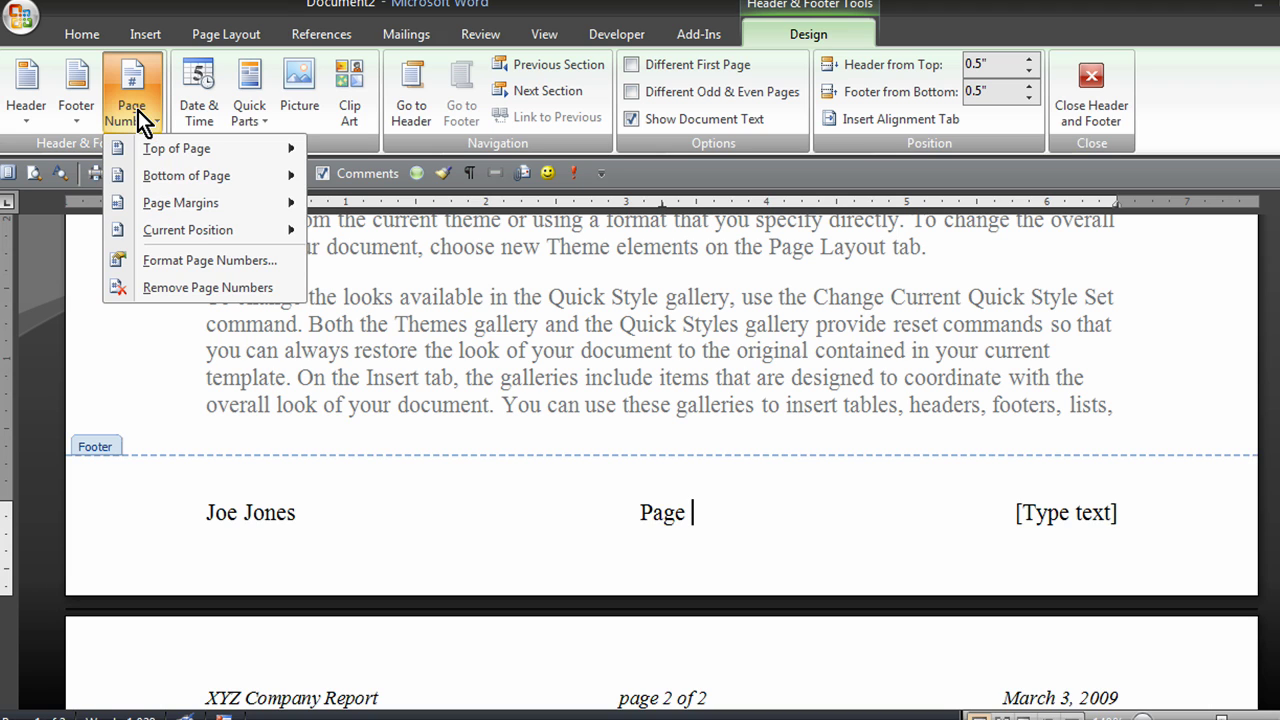
mouse_move(180, 225)
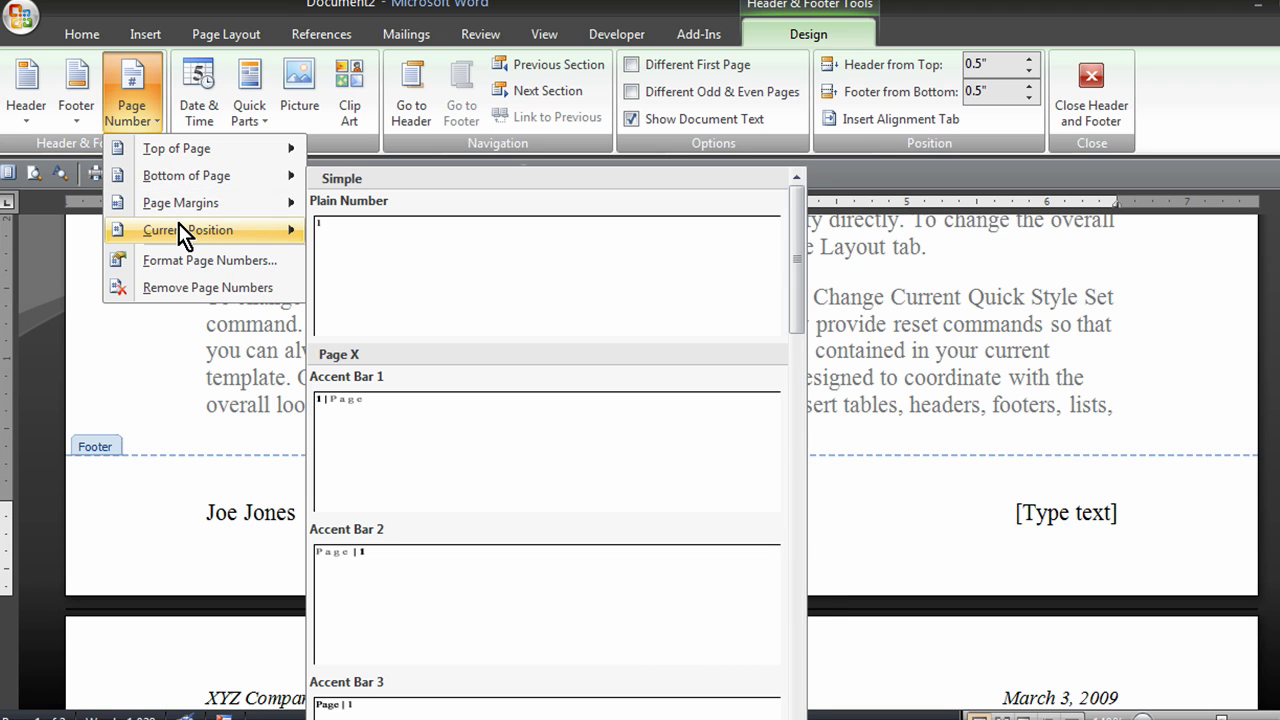
left_click(354, 250)
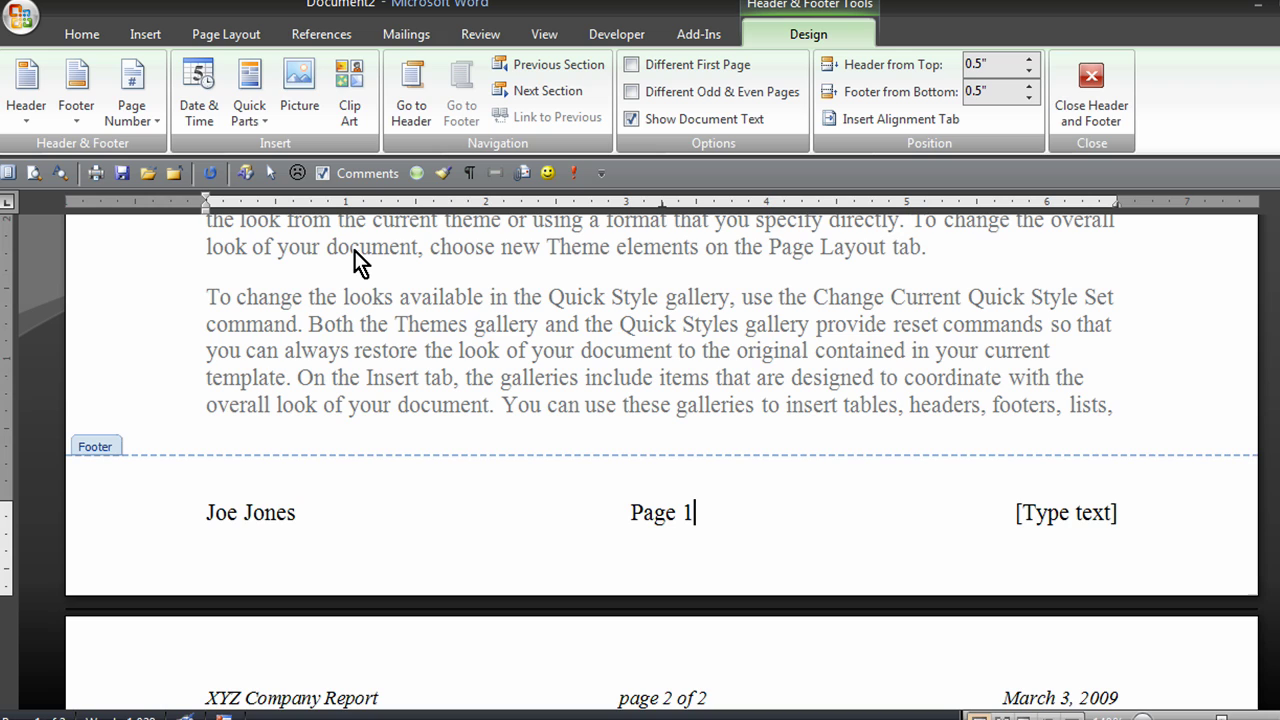
type("of")
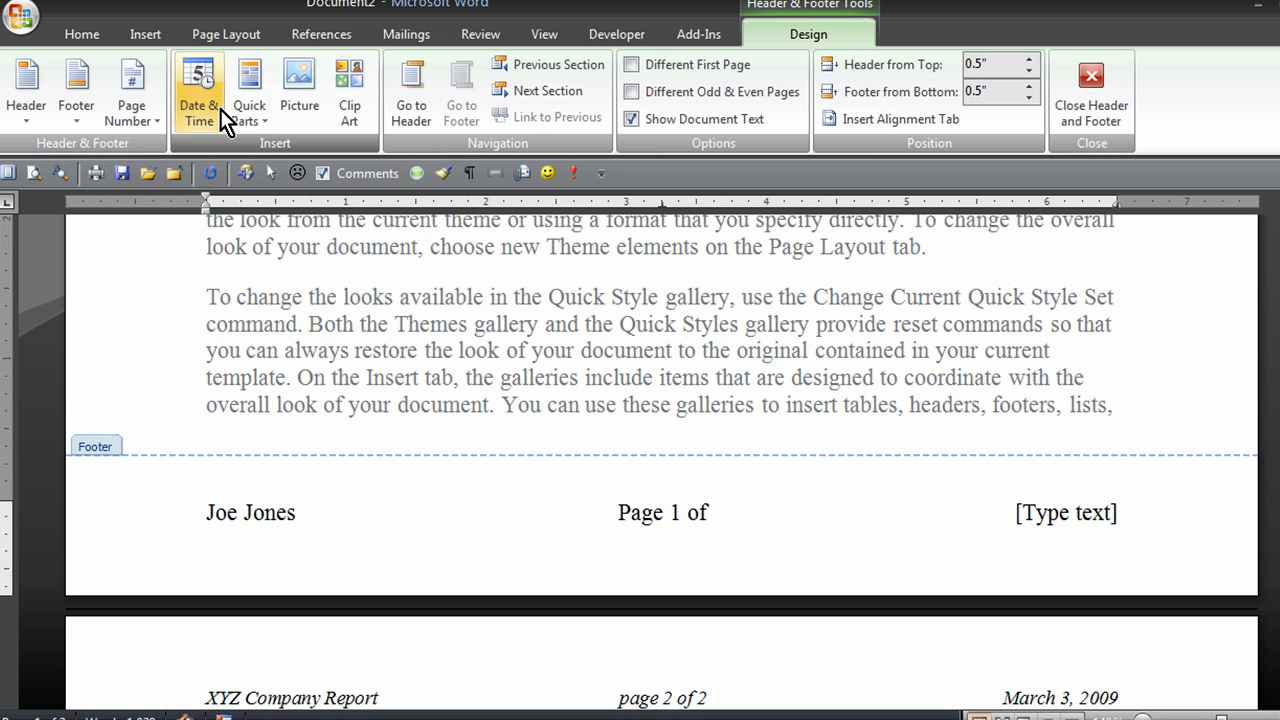
Step: Insert a NumPages field after "of" in the footer's centre text
left_click(258, 119)
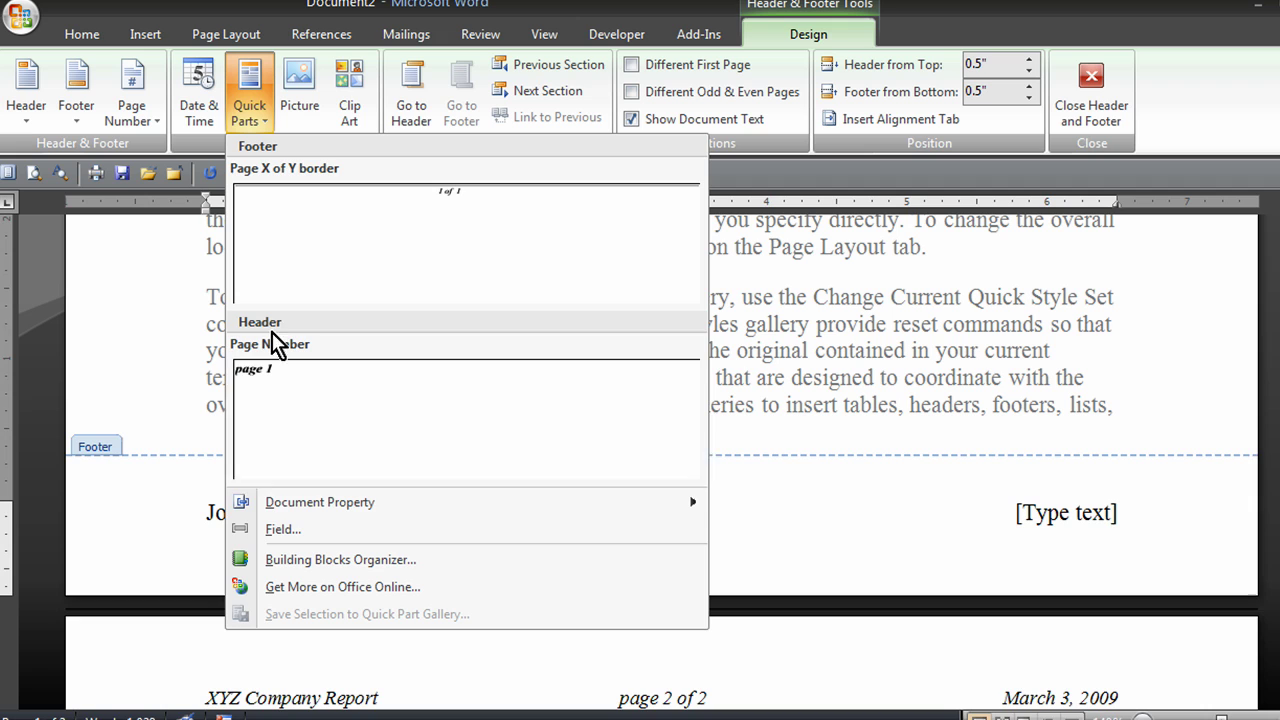
left_click(308, 531)
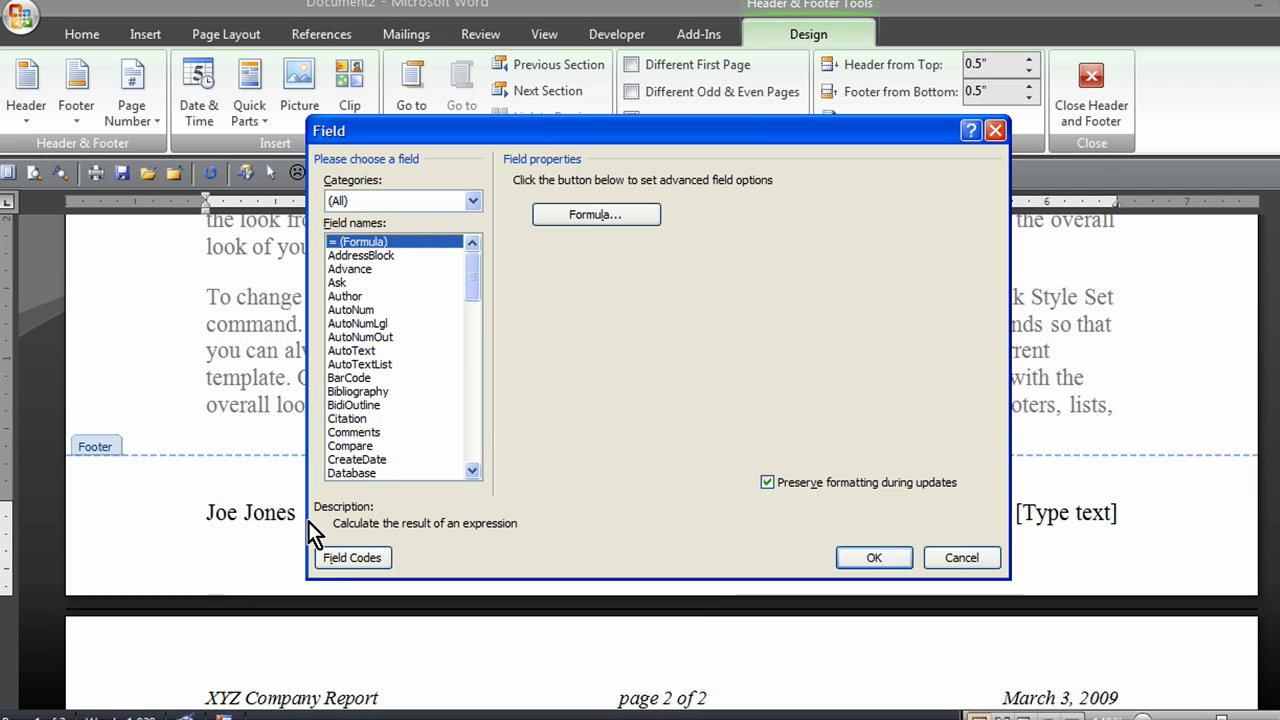
left_click_drag(475, 289, 457, 387)
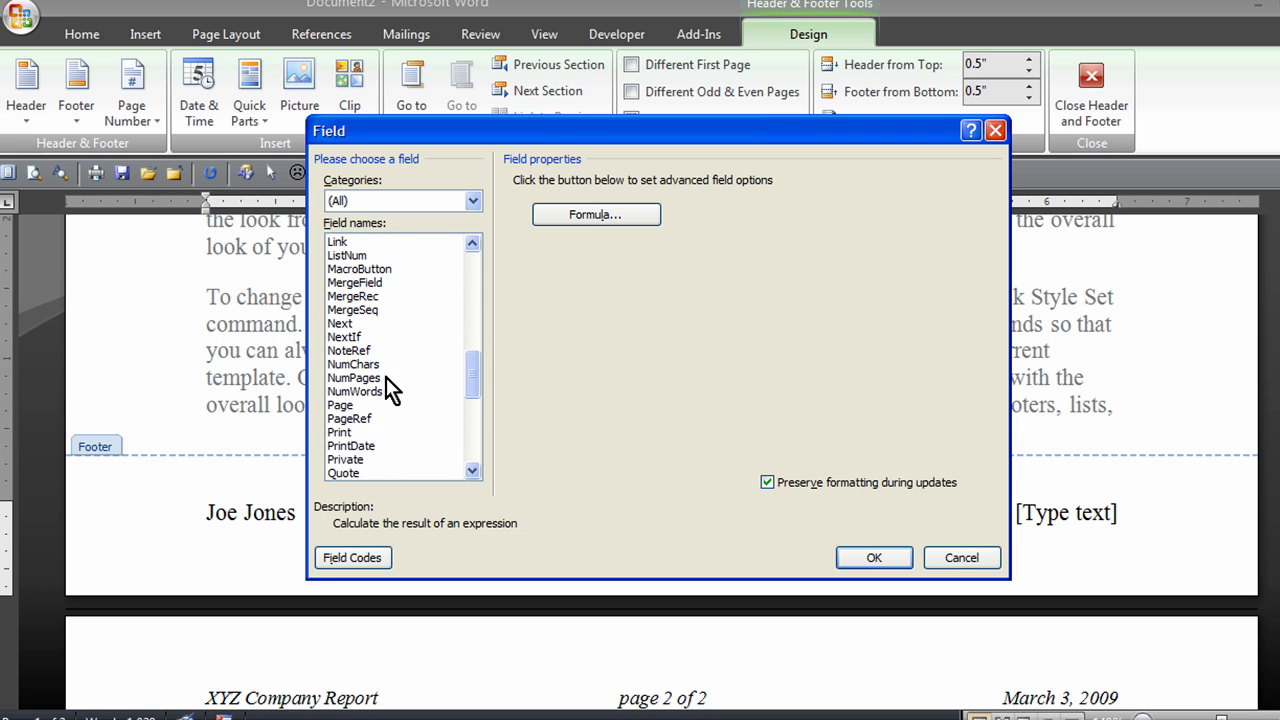
left_click(360, 378)
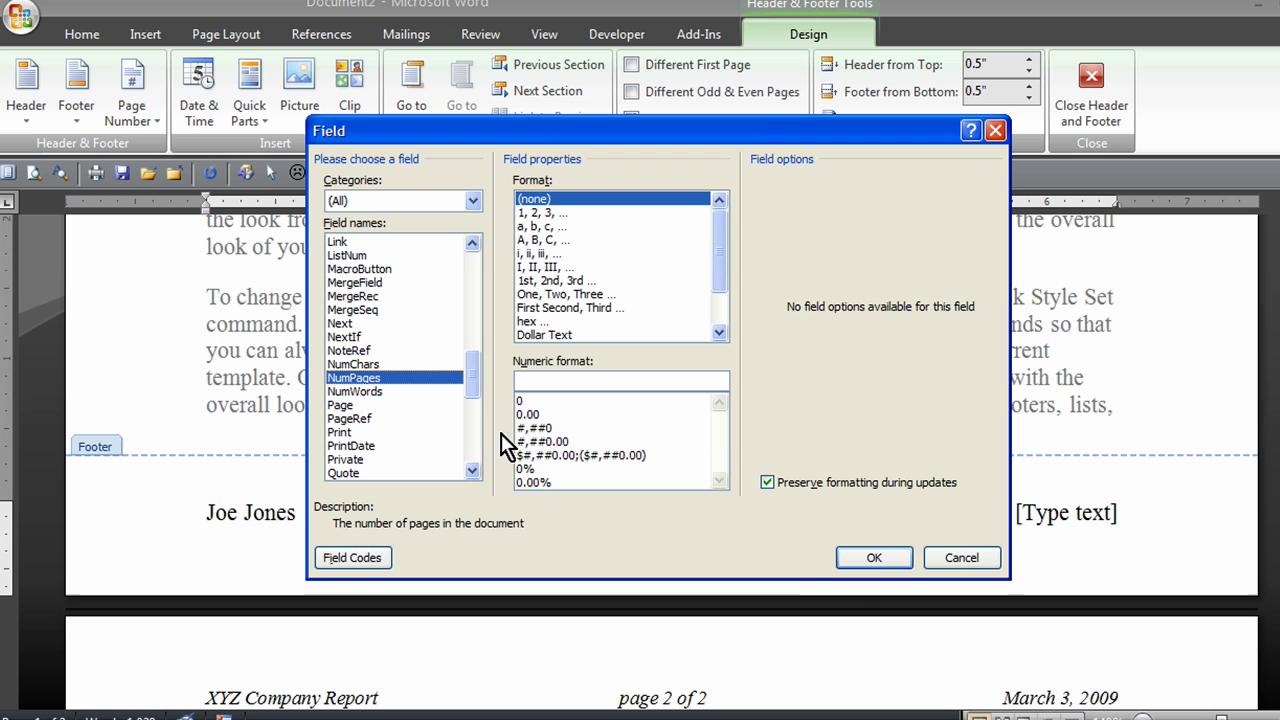
left_click(868, 557)
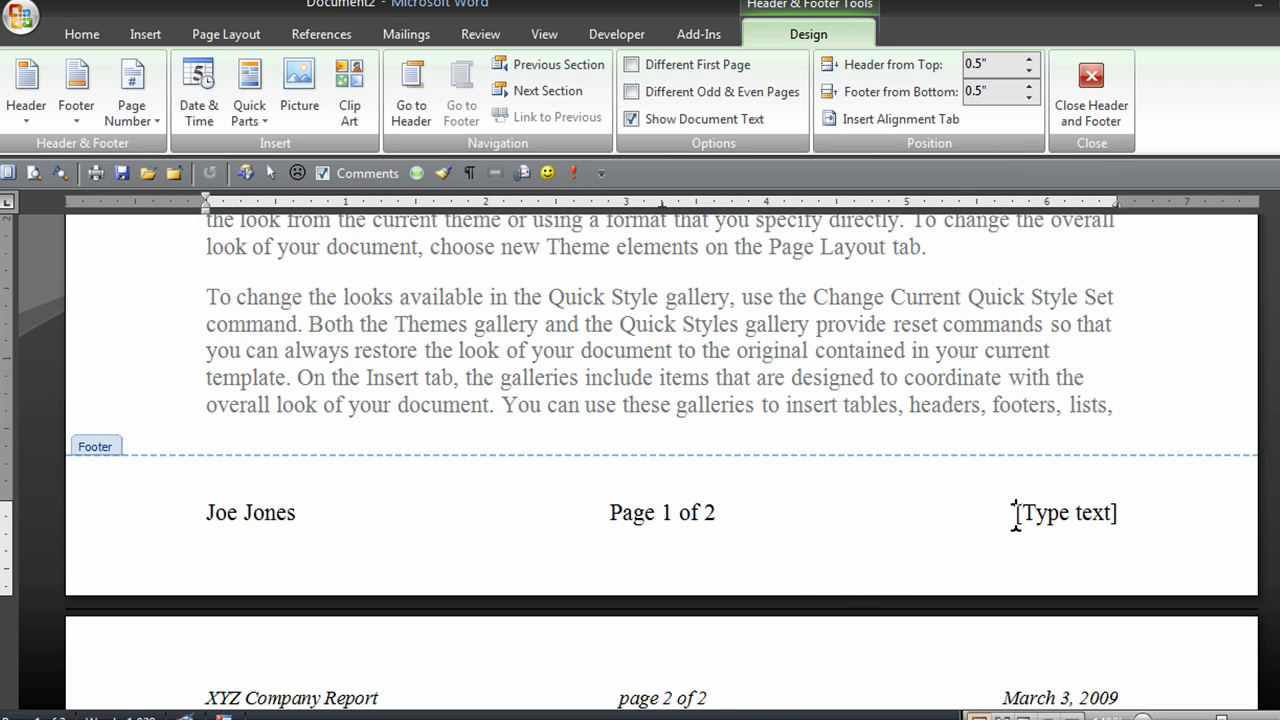
Step: Replace the footer's right placeholder with an automatically updating time in the "6:39:08 PM" format
left_click_drag(1012, 515, 1118, 518)
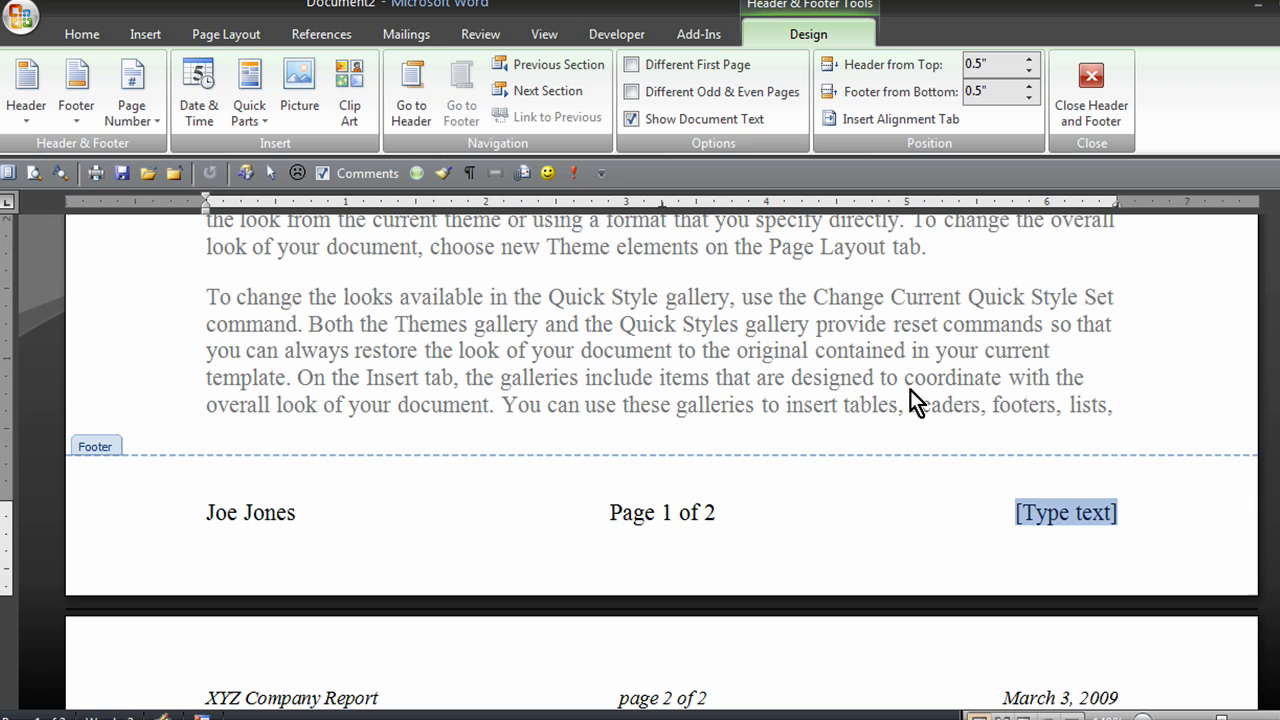
left_click(195, 85)
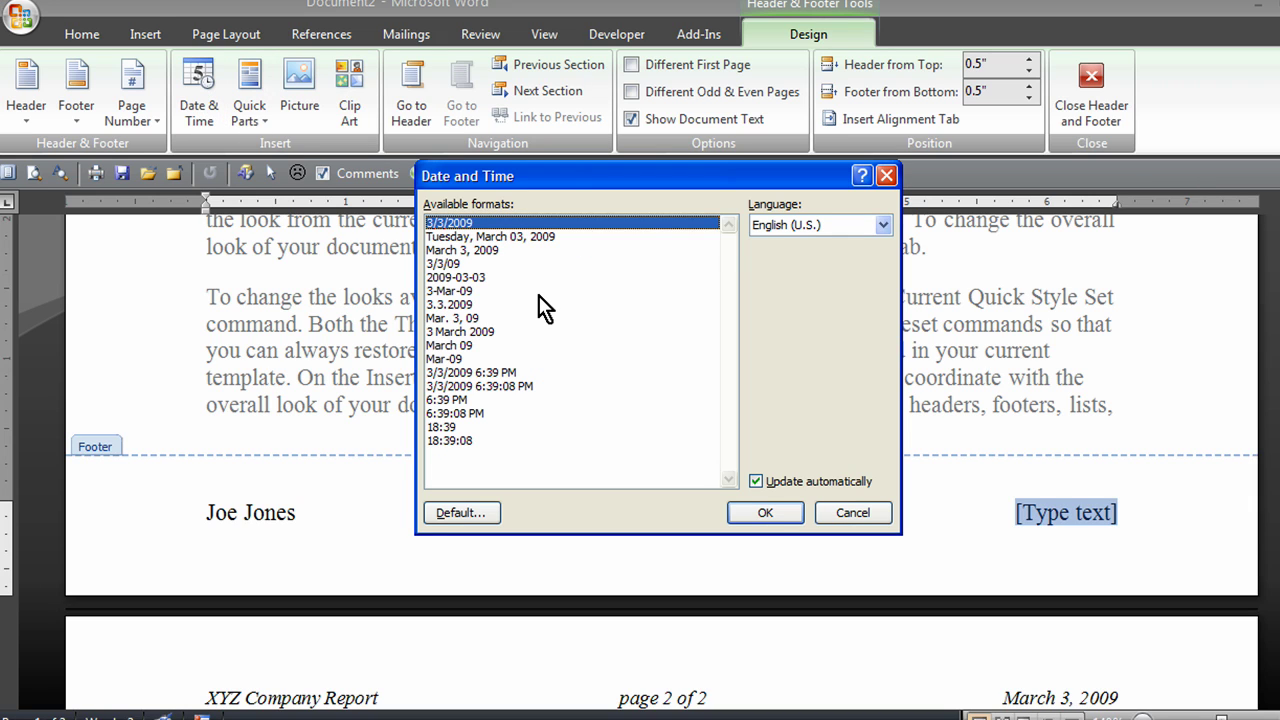
left_click(479, 412)
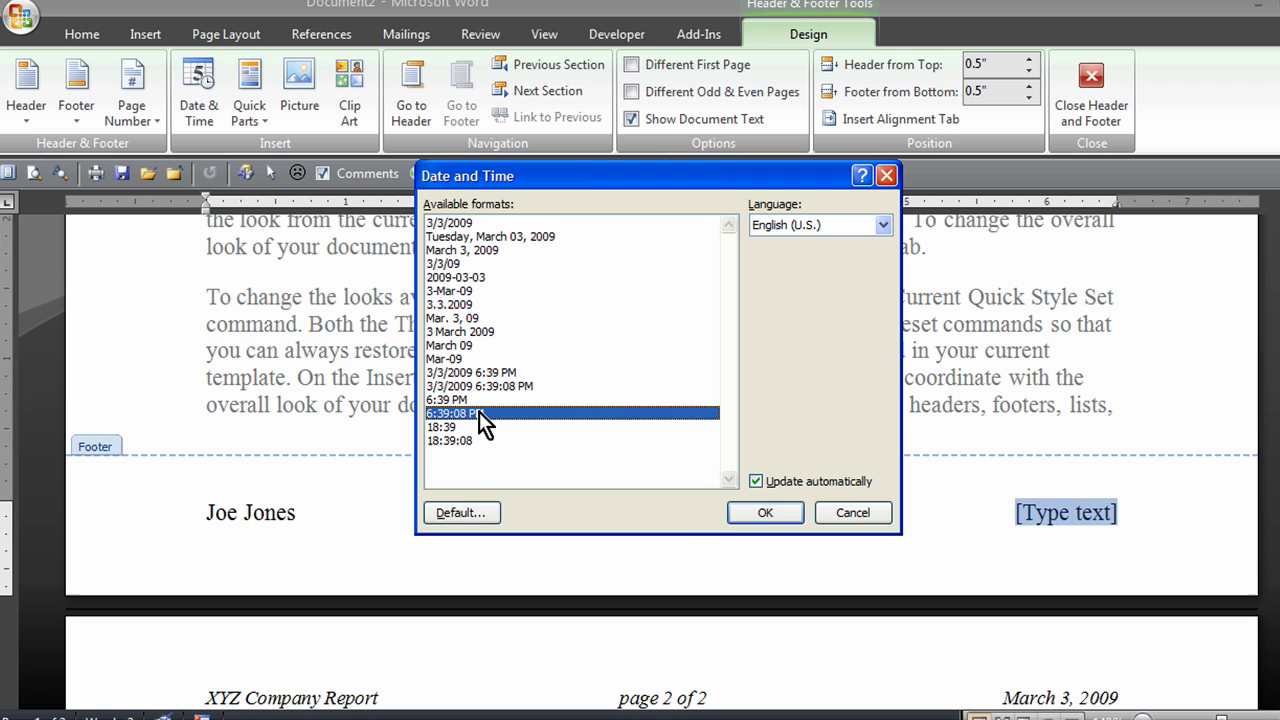
left_click(745, 510)
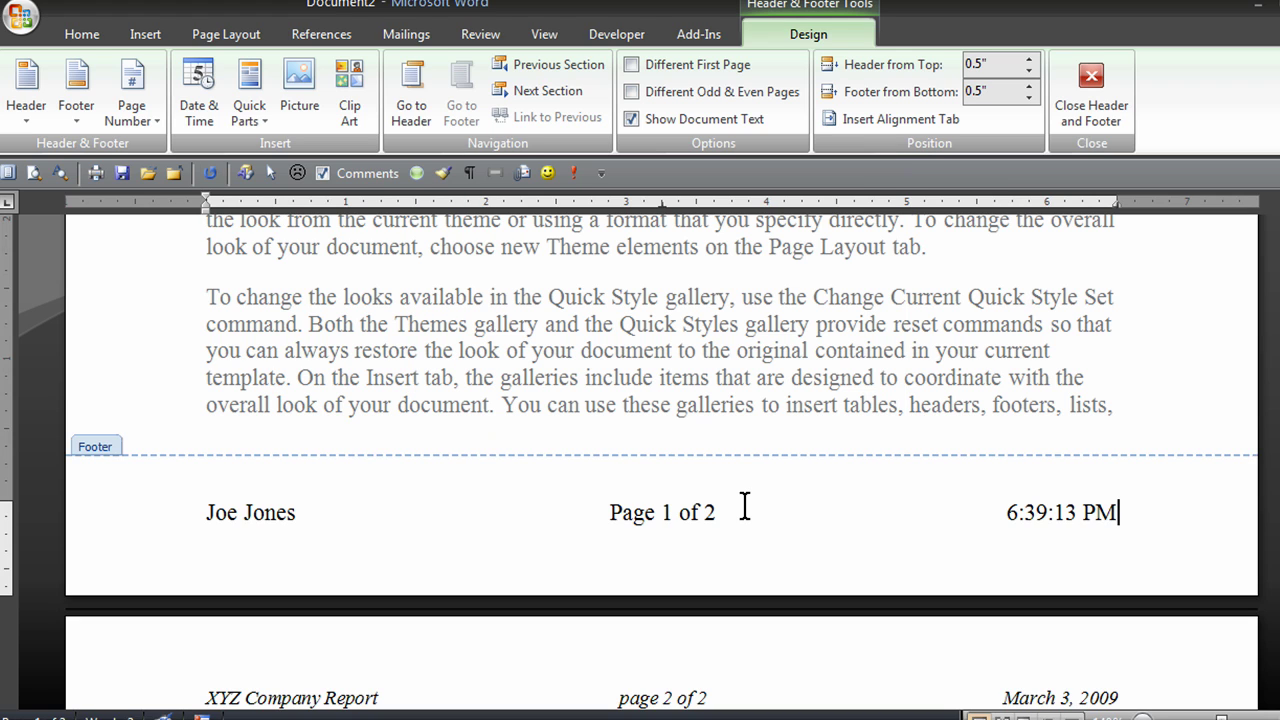
Step: Format the entire footer line in italic at font size 10
left_click(127, 521)
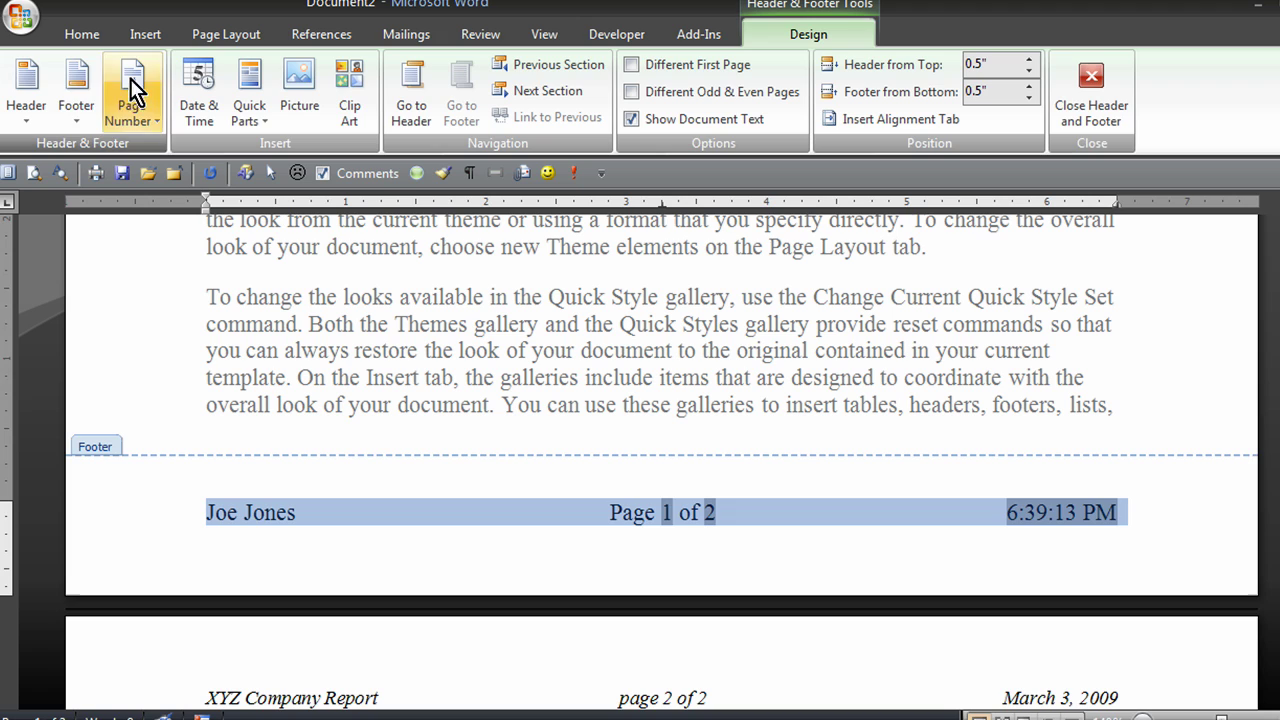
left_click(84, 35)
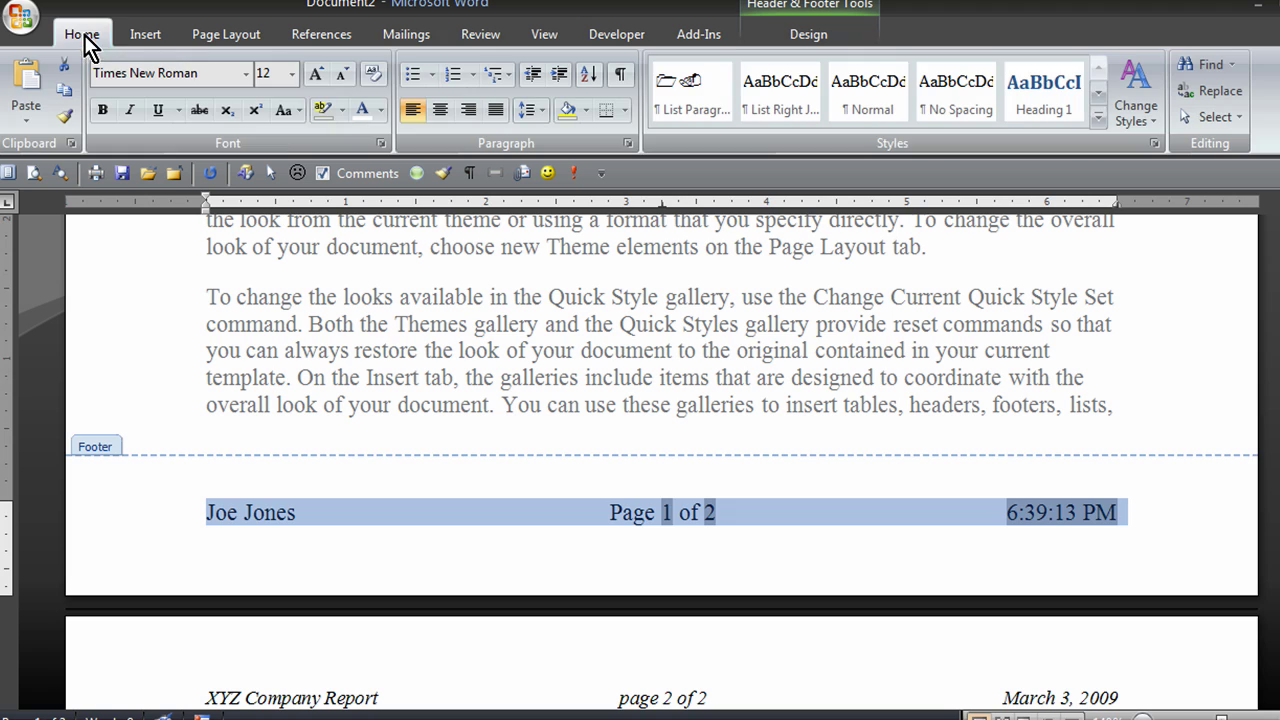
left_click(290, 74)
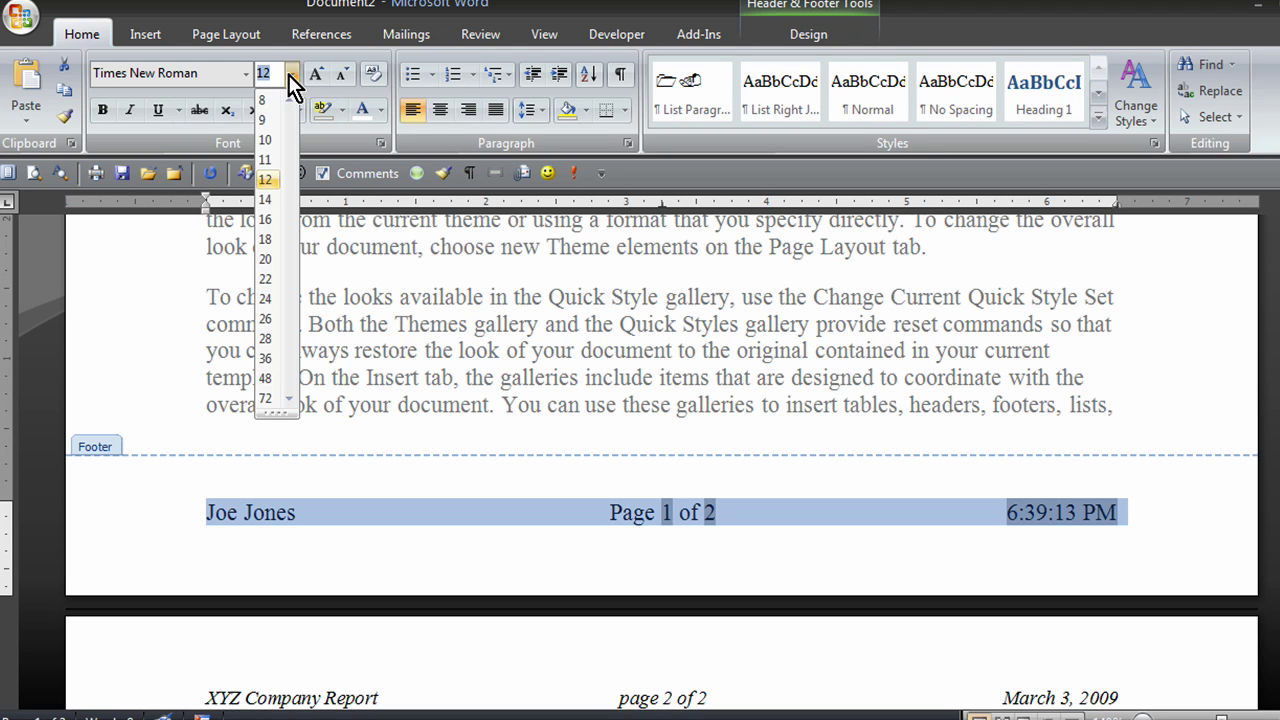
left_click(275, 140)
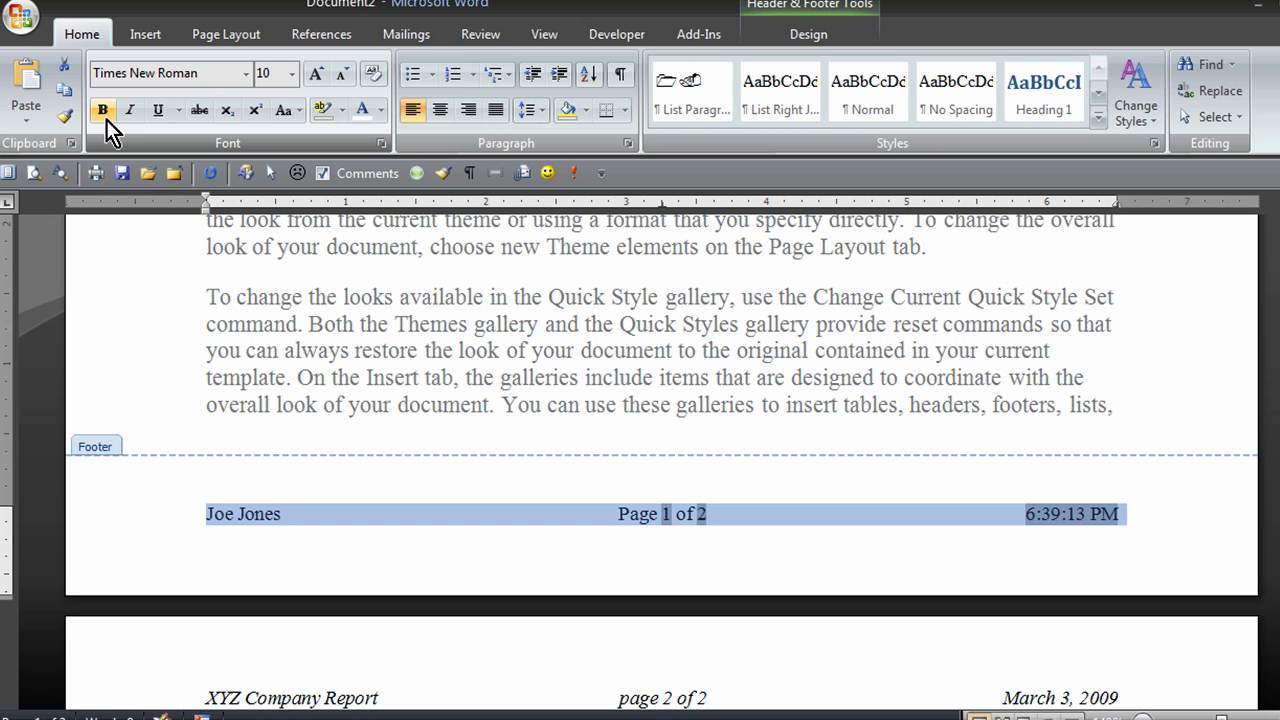
left_click(130, 110)
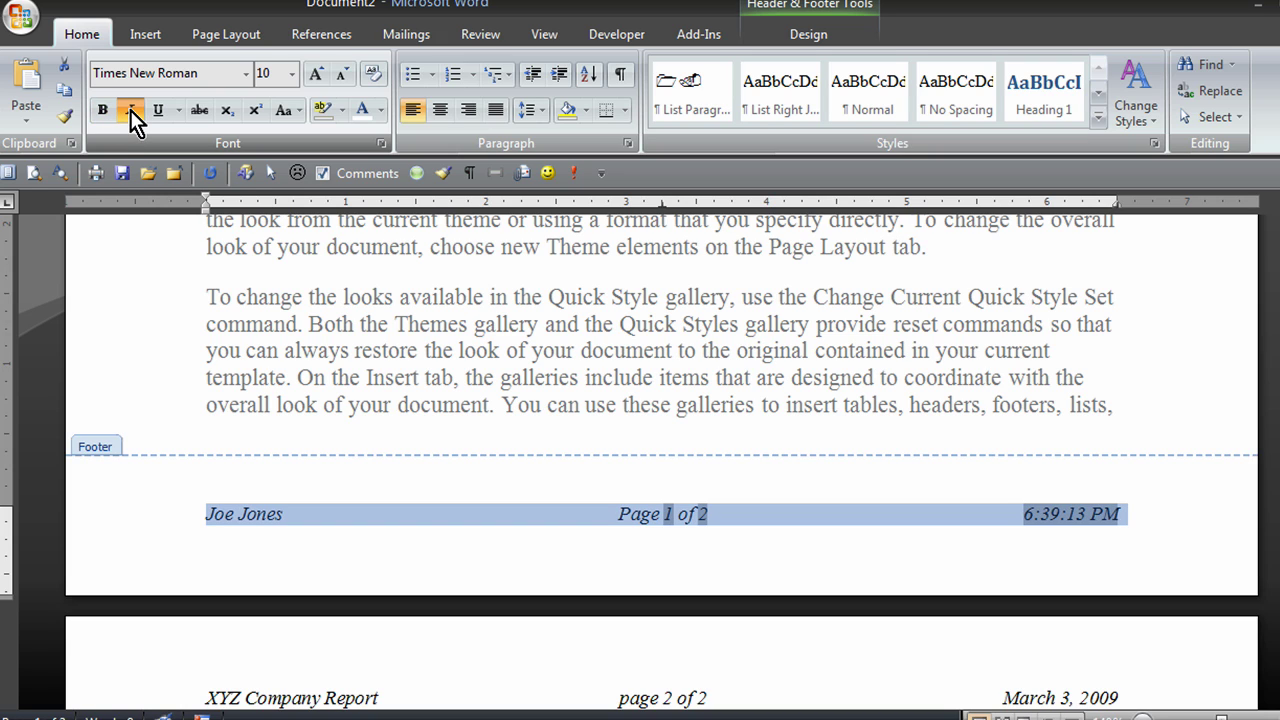
Step: Add a top border to the footer line and show the document in print preview
left_click(626, 113)
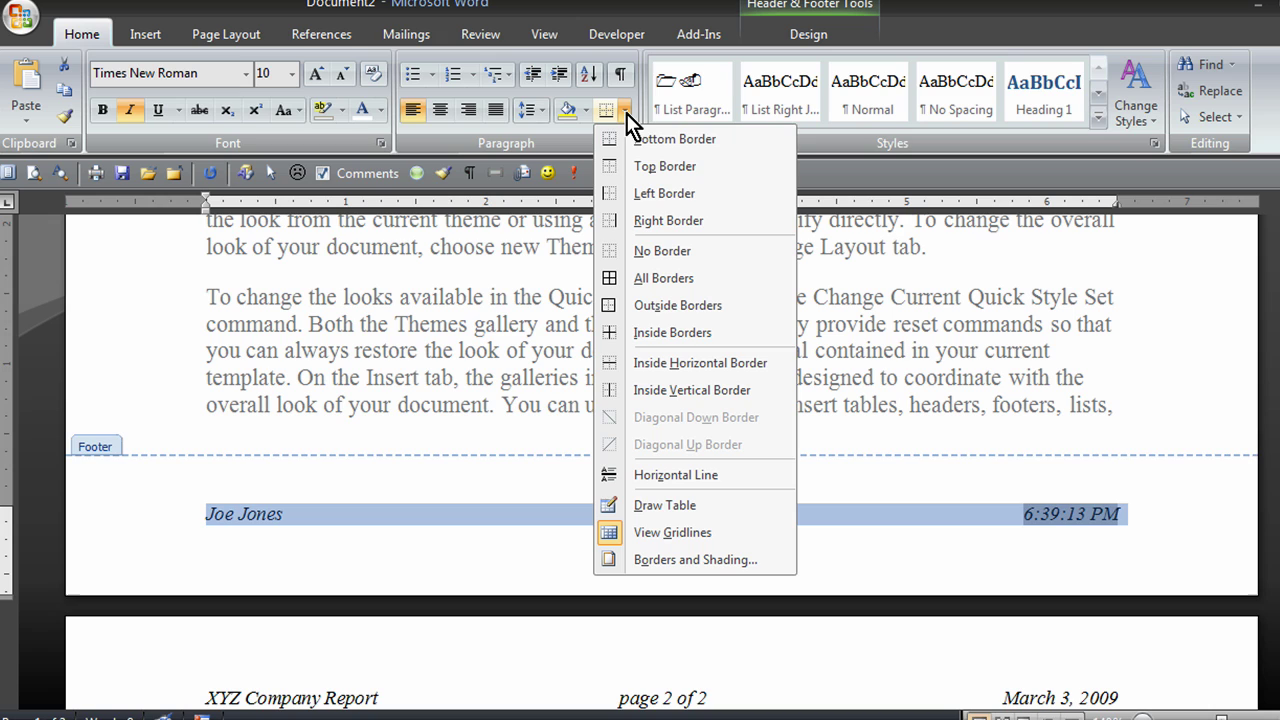
left_click(644, 166)
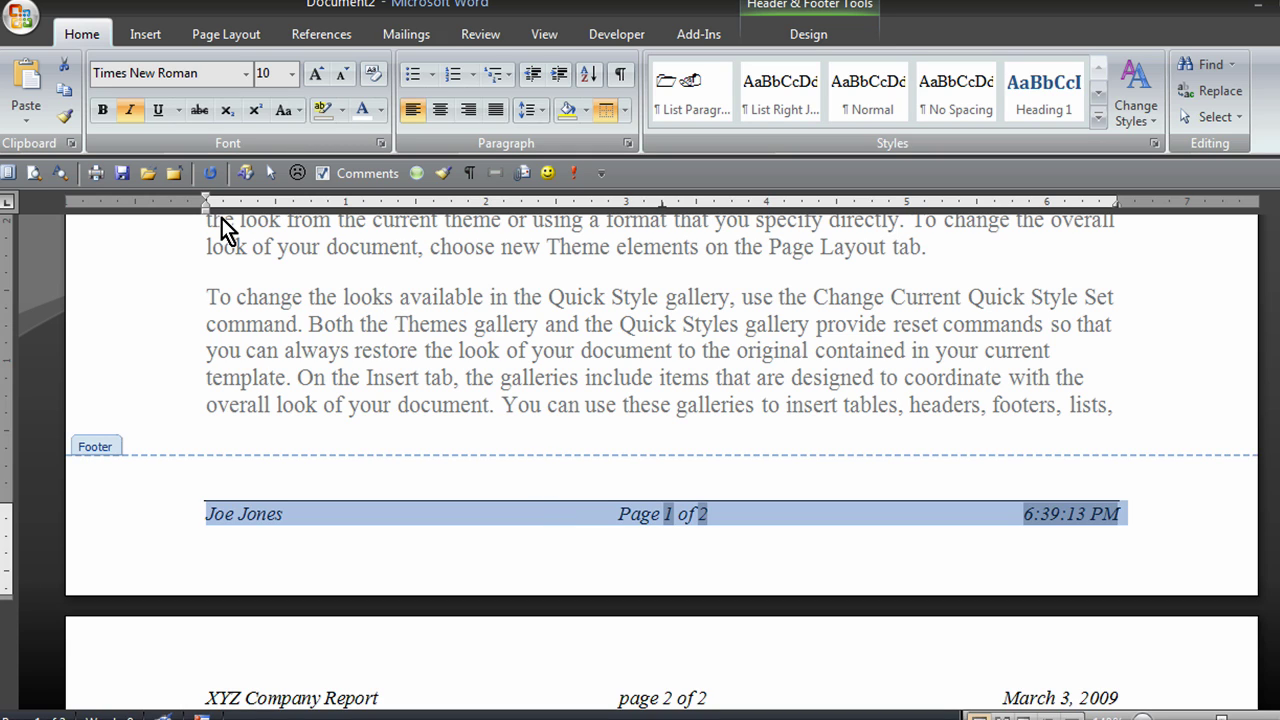
left_click(35, 177)
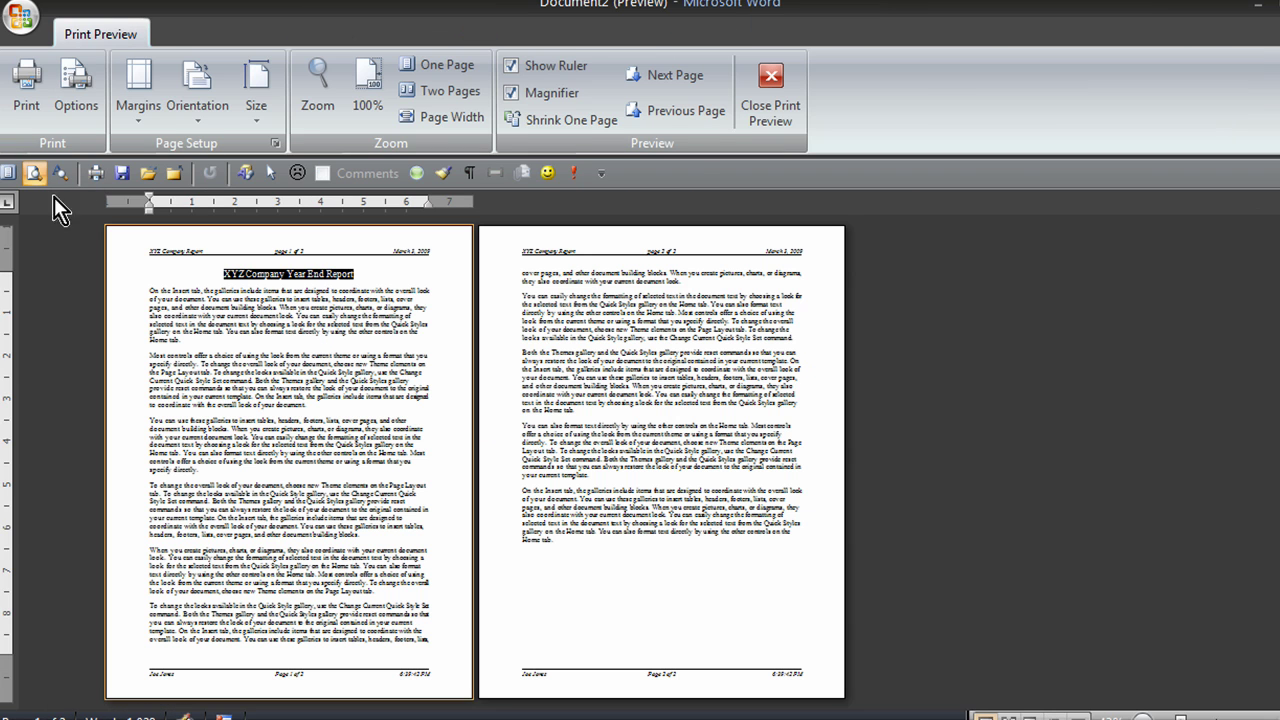